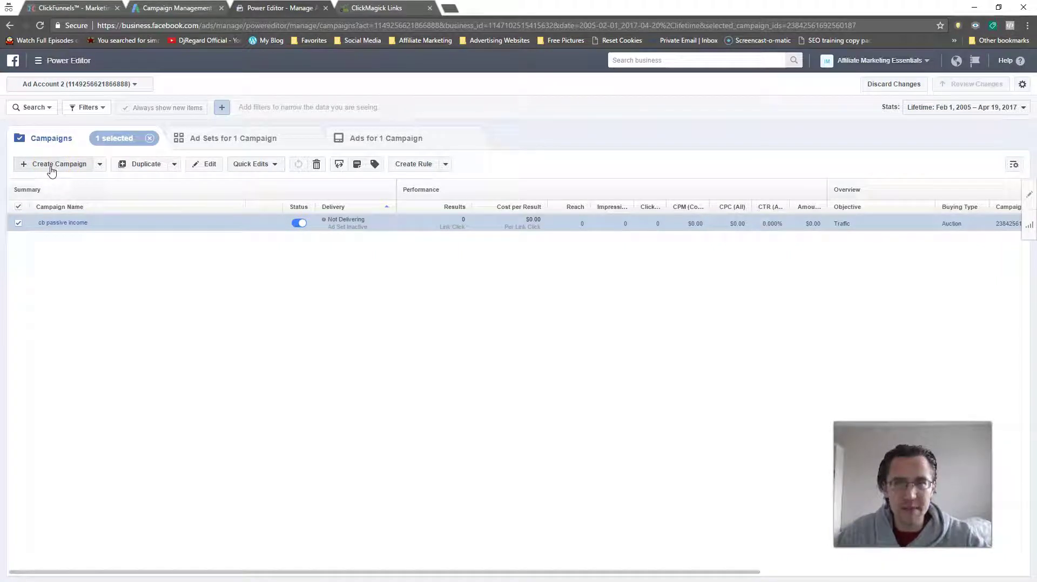
# Start a new Conversions campaign draft in Power Editor, then abandon it.
pyautogui.click(52, 169)
pyautogui.click(392, 179)
pyautogui.click(423, 234)
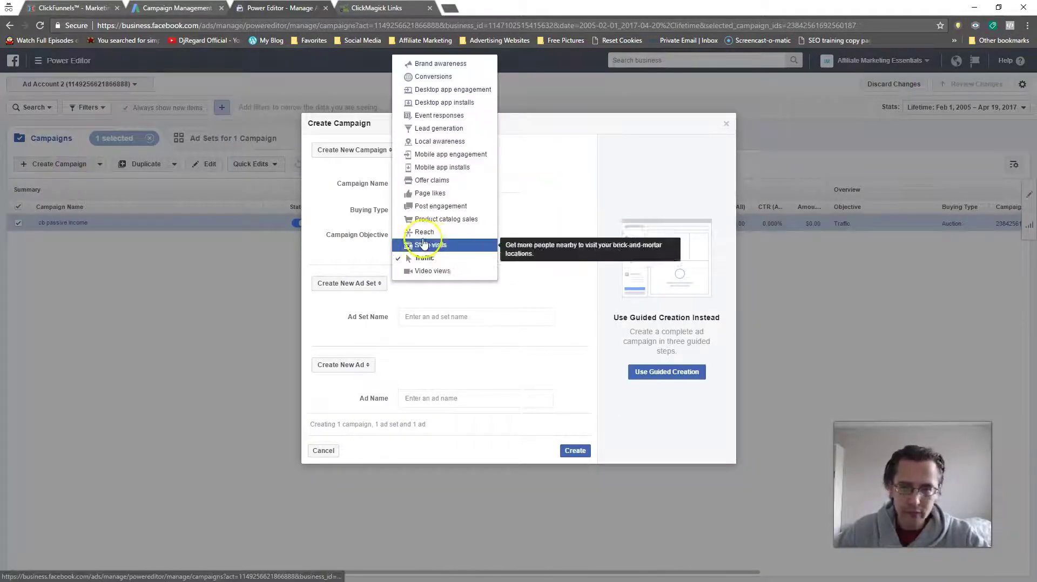
pyautogui.click(434, 77)
pyautogui.click(421, 184)
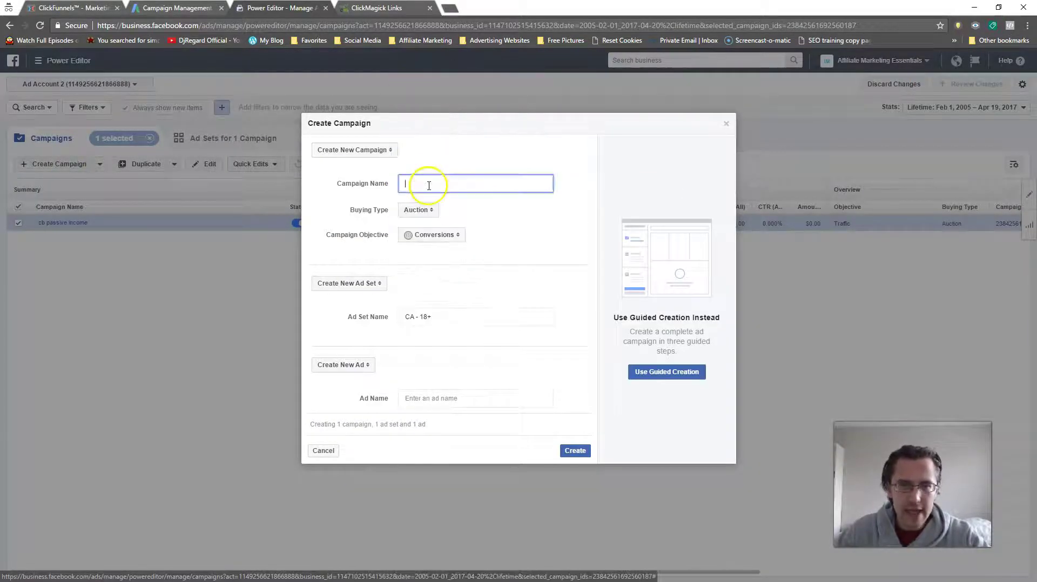
pyautogui.click(323, 452)
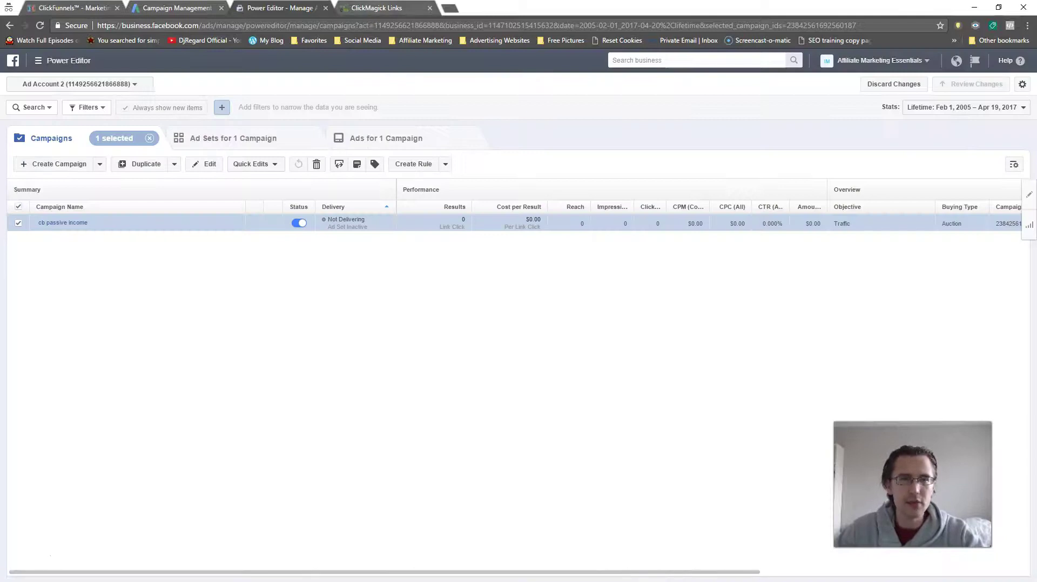
# Preview the 'cb passive income main page' tracking link in ClickMagick so its destination opens.
pyautogui.click(376, 7)
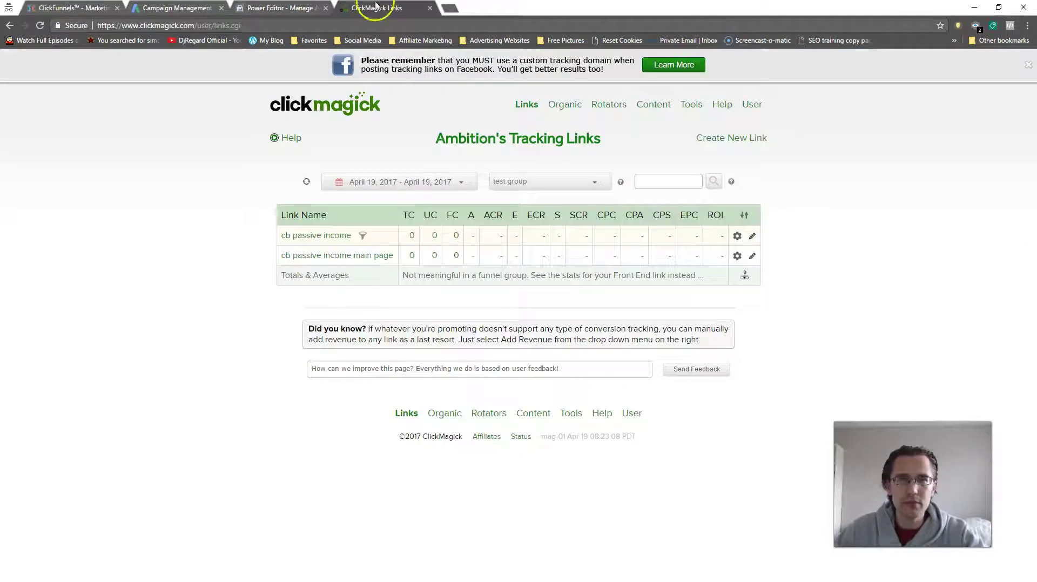
pyautogui.click(339, 263)
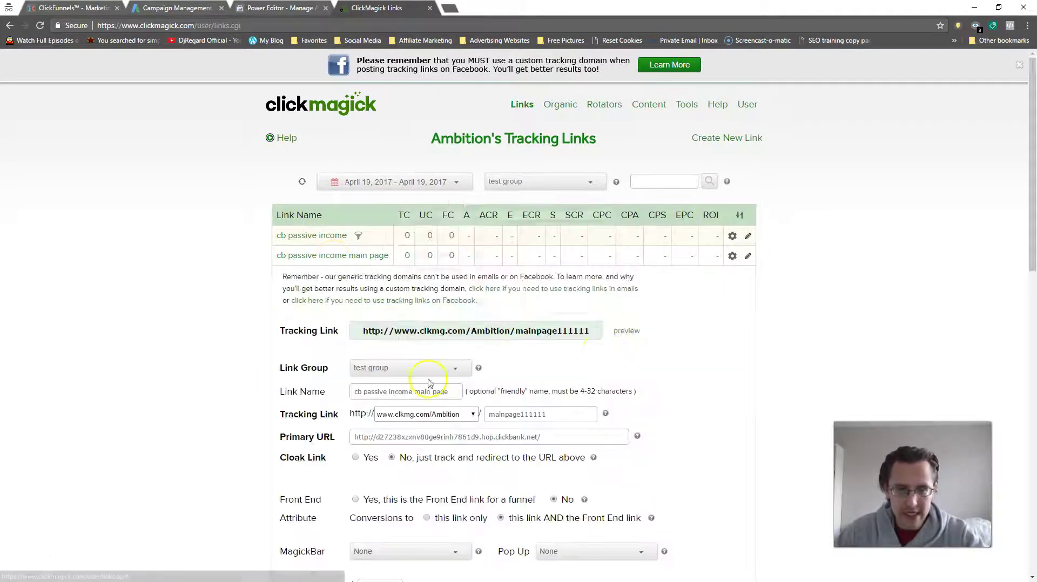
pyautogui.click(621, 331)
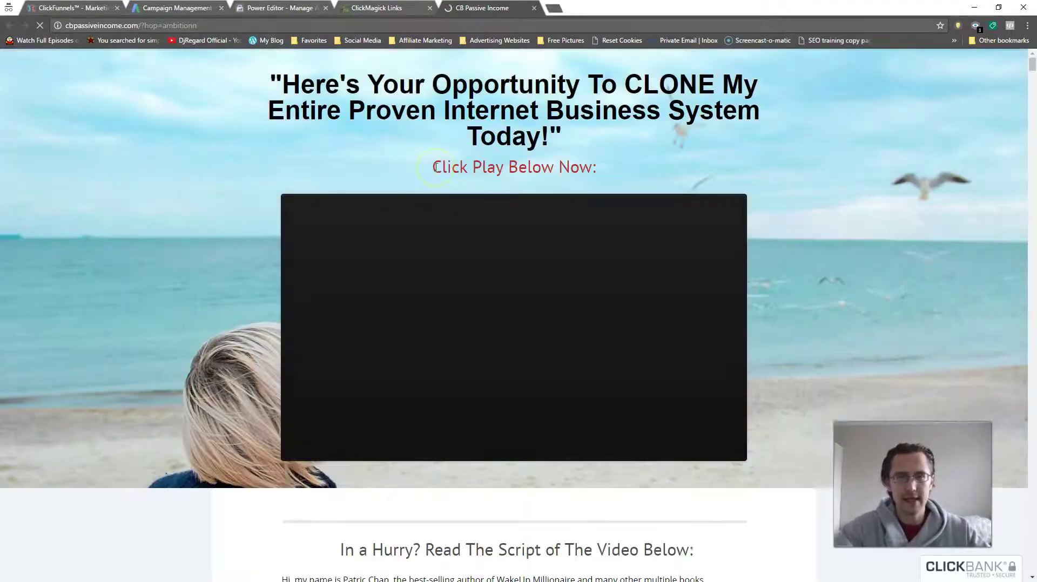
# Play the CB Passive Income sales video, then close the tab to trigger the leave prompt.
pyautogui.click(448, 286)
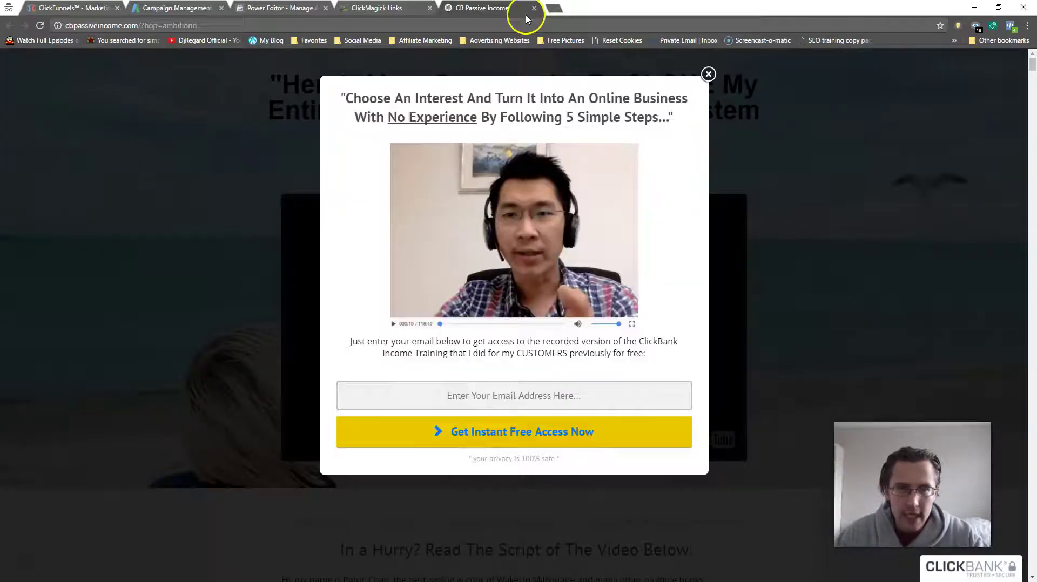
pyautogui.click(534, 8)
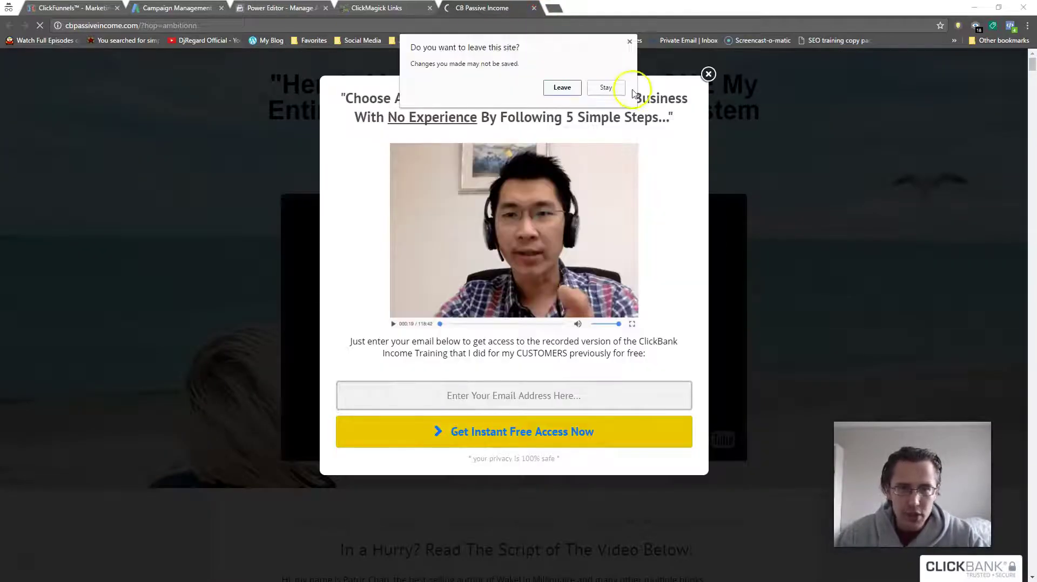
# Leave the sales page and collapse the main page link's settings in ClickMagick.
pyautogui.click(564, 87)
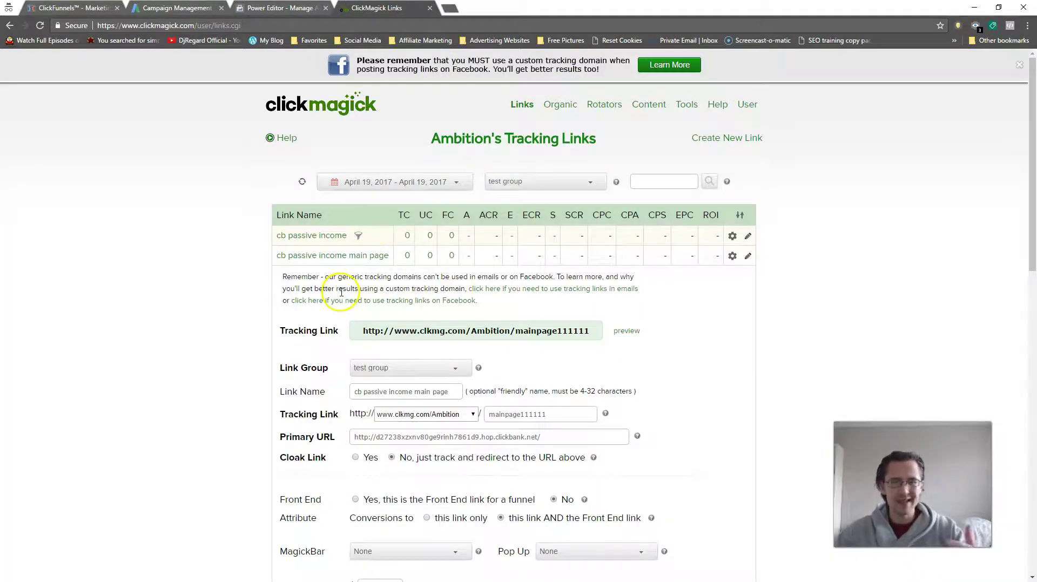
pyautogui.scroll(-2, 162, 333)
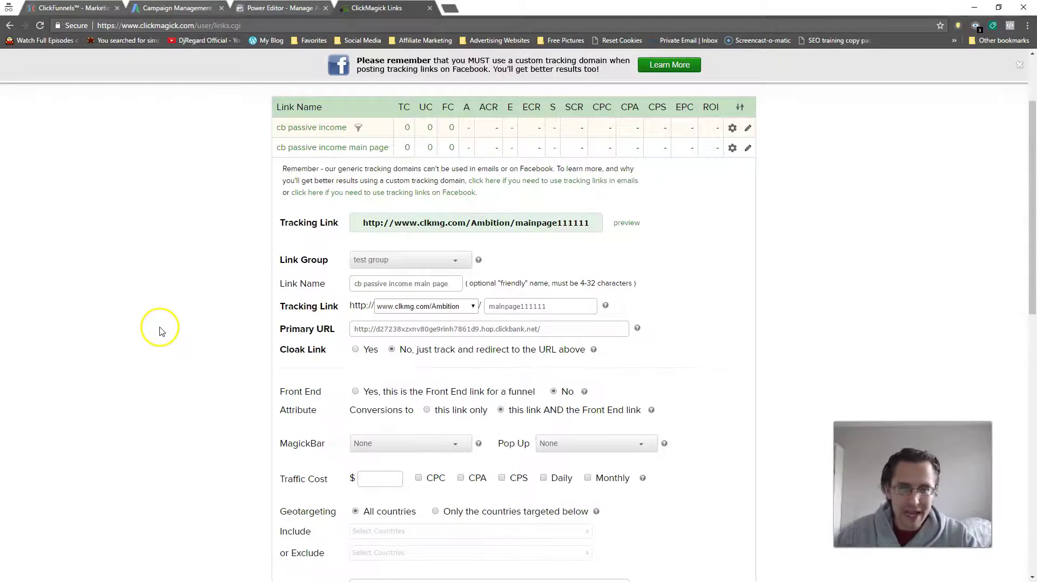
pyautogui.scroll(-2, 159, 332)
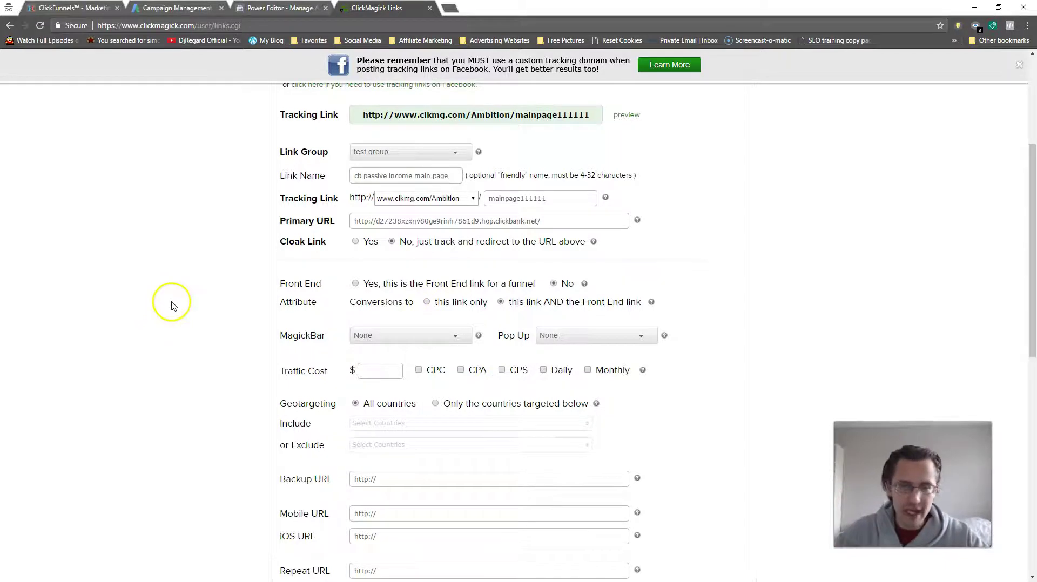
pyautogui.scroll(-4, 176, 303)
pyautogui.scroll(6, 346, 402)
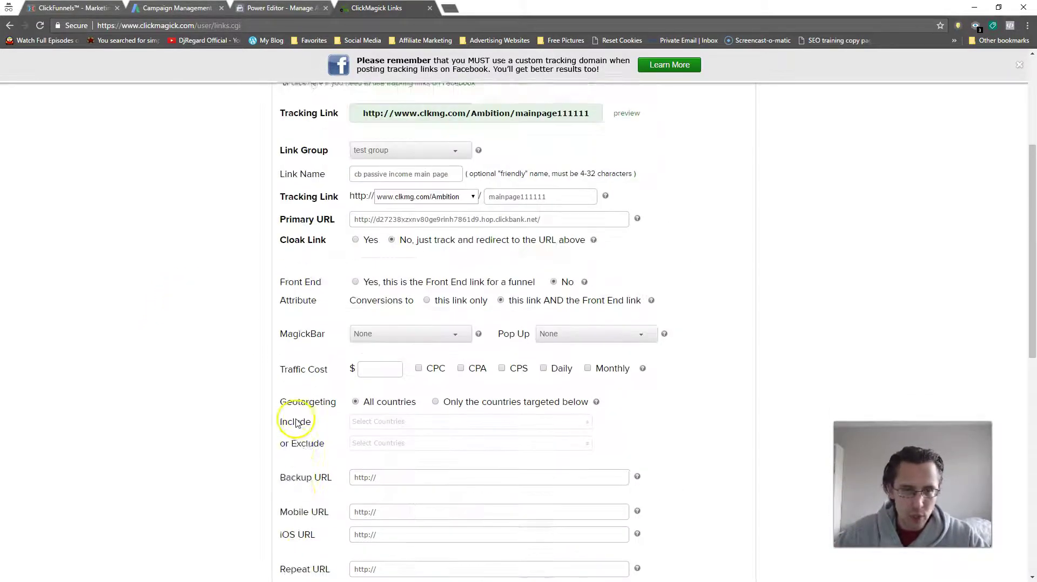
pyautogui.click(319, 145)
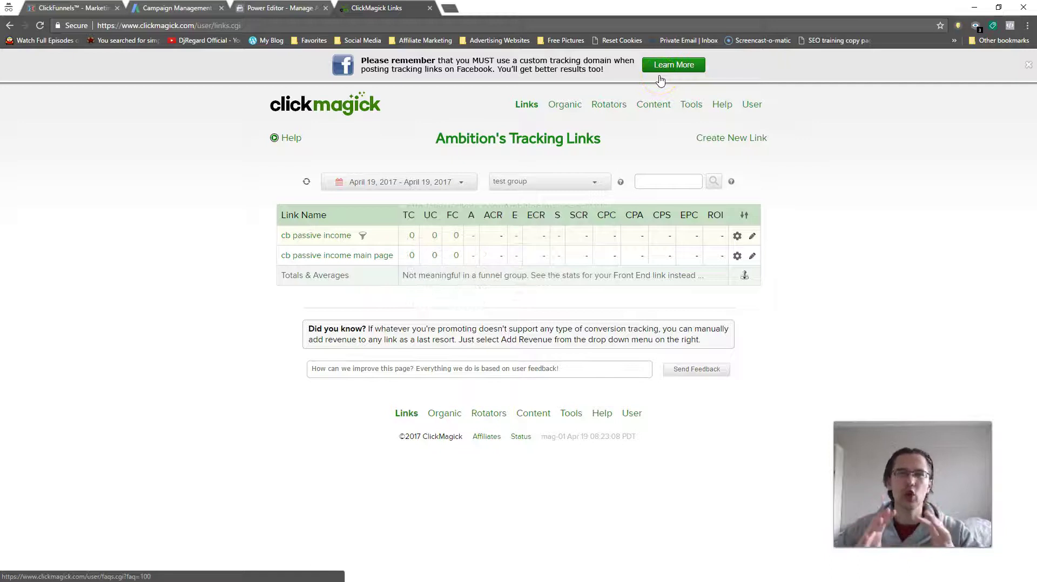
# Search 'hi' on google.com in a new tab and open HI Hostels in Canada.
pyautogui.click(450, 9)
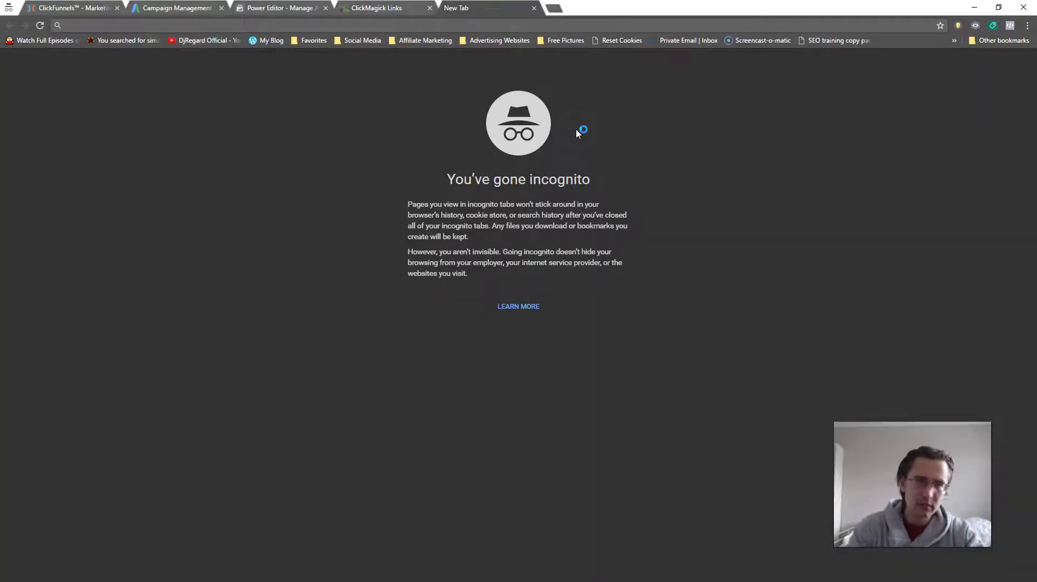
pyautogui.write('google.com')
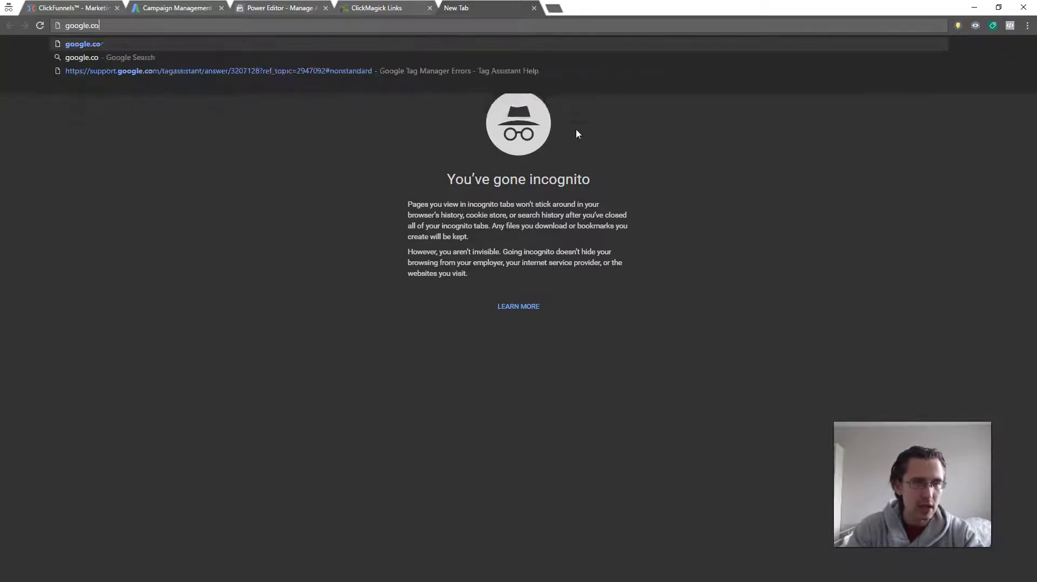
pyautogui.press('Return')
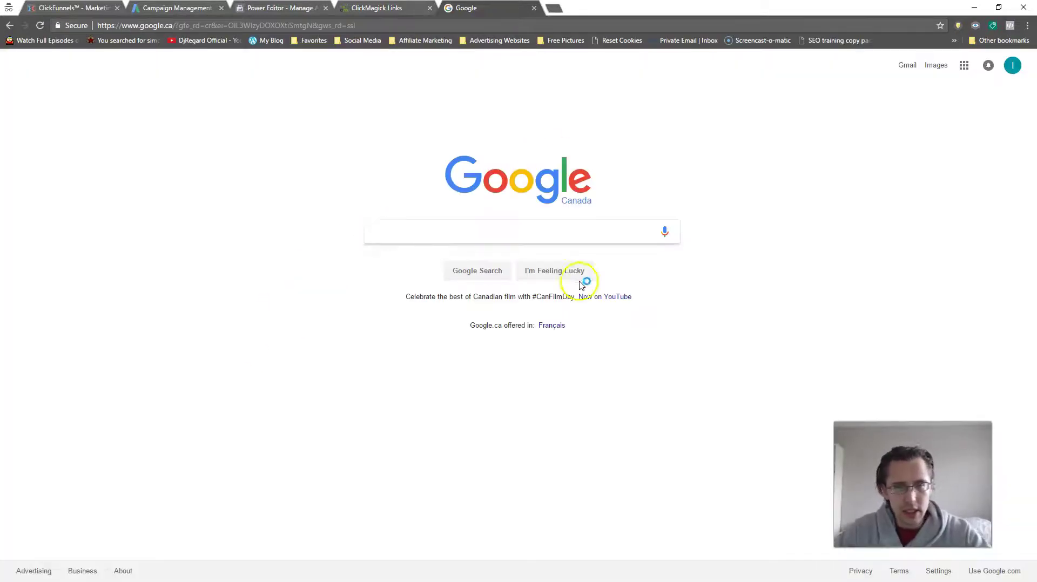
pyautogui.write('hi')
pyautogui.press('Return')
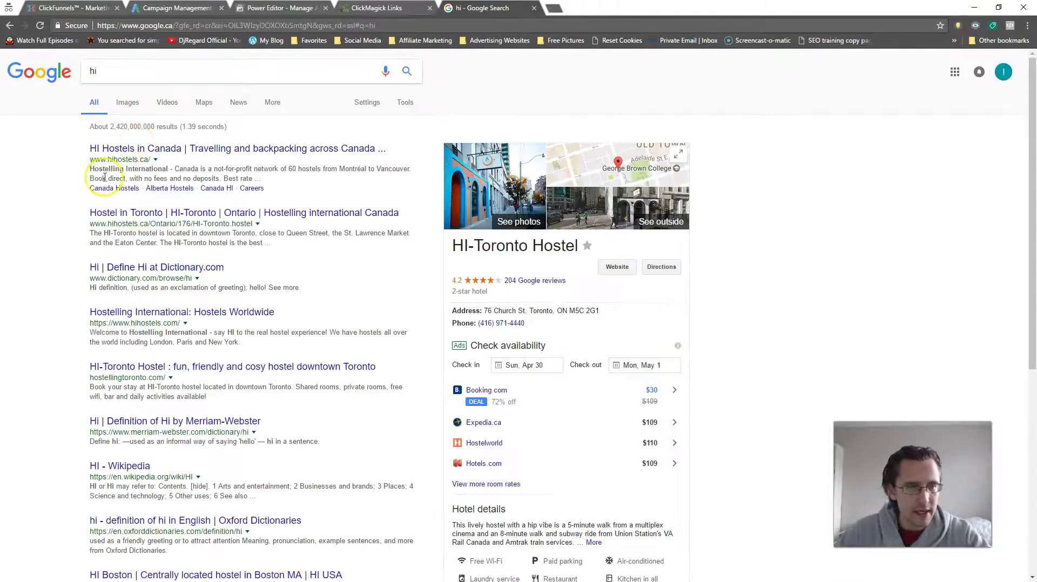
pyautogui.click(138, 150)
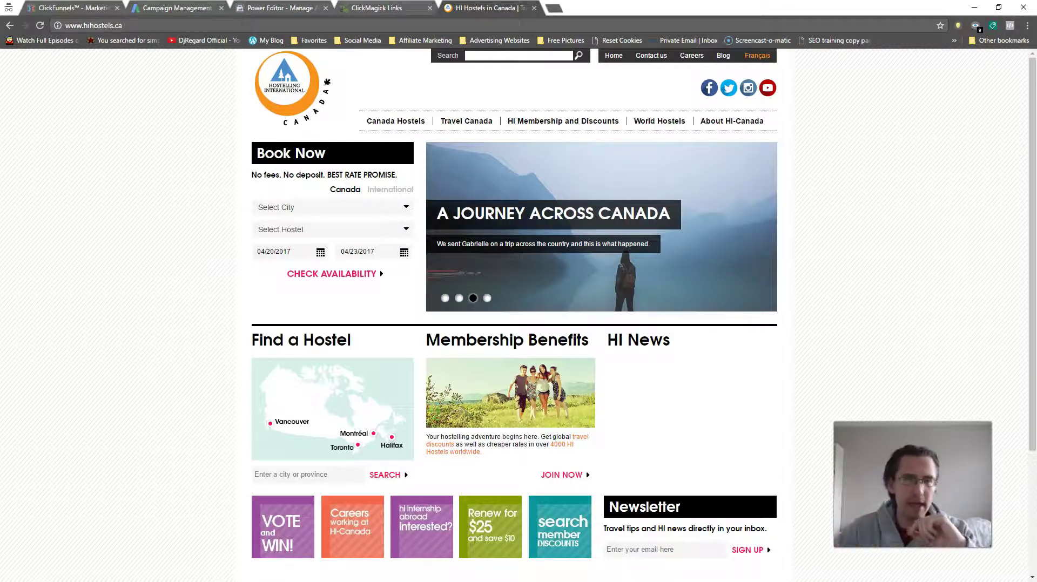
pyautogui.click(101, 26)
pyautogui.hotkey('ctrl', 'c')
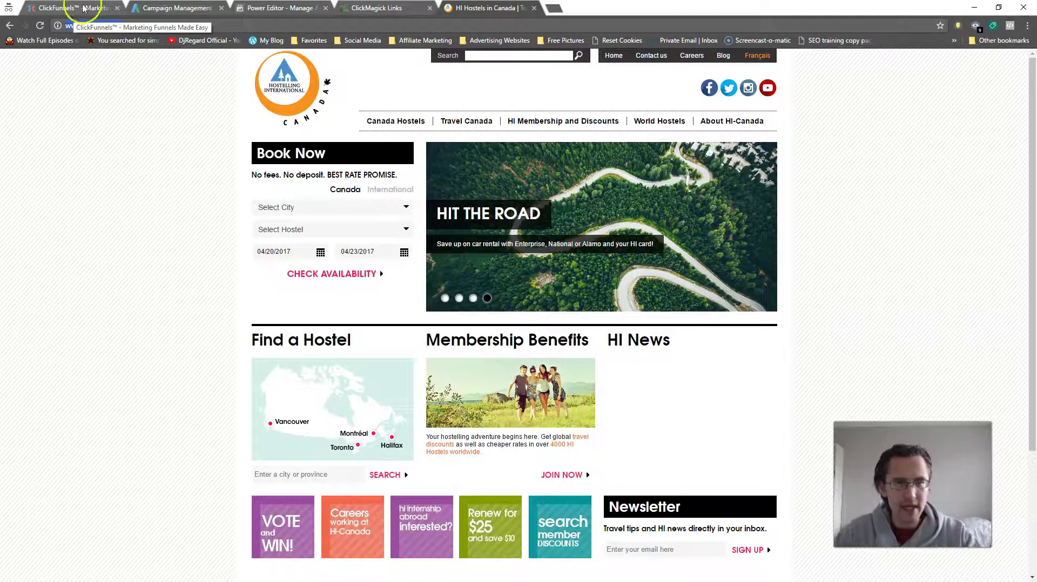
pyautogui.click(376, 8)
pyautogui.click(758, 139)
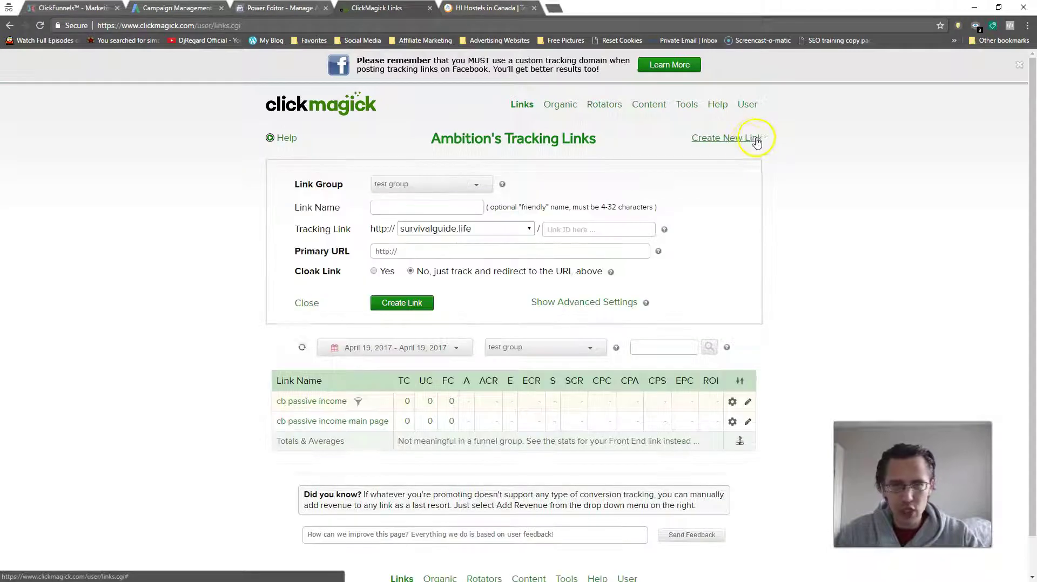
pyautogui.moveTo(402, 252); pyautogui.dragTo(360, 254)
pyautogui.hotkey('ctrl', 'v')
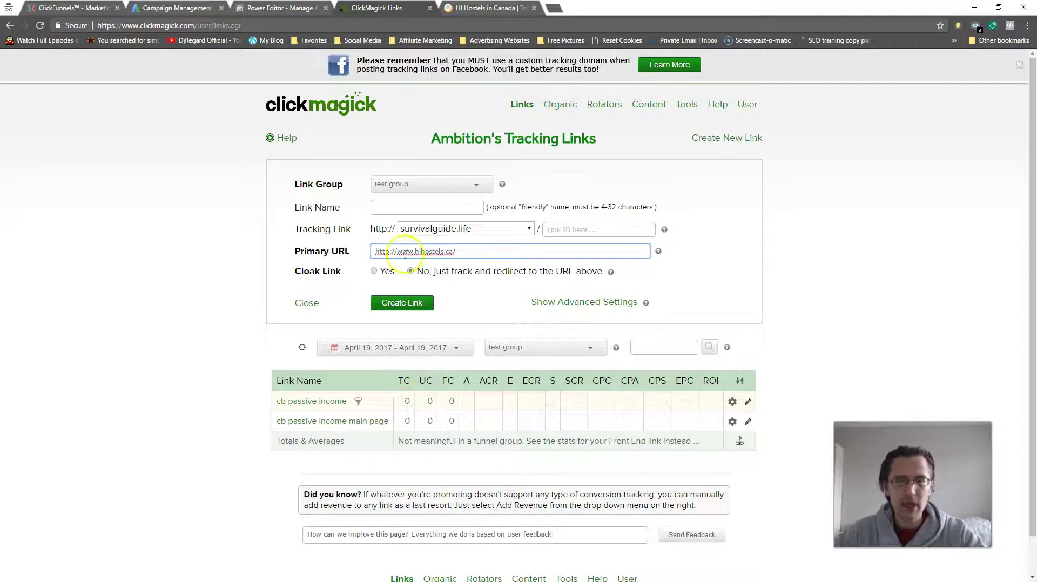
pyautogui.moveTo(469, 251); pyautogui.dragTo(370, 253)
# Set Link ID 'hotels' and Link Name 'Hotels', then create the link.
pyautogui.click(578, 228)
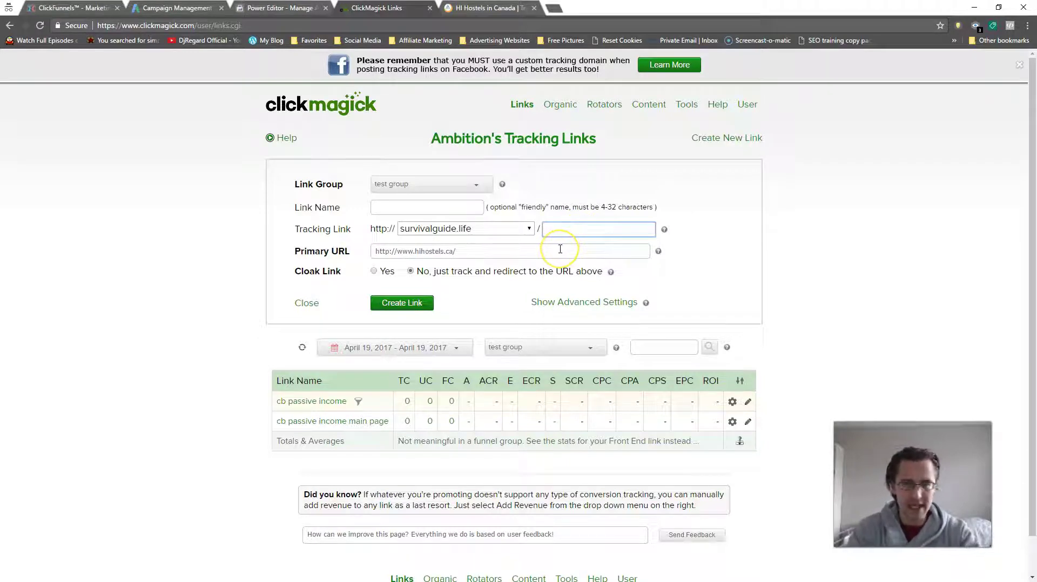
pyautogui.write('hotels')
pyautogui.click(438, 208)
pyautogui.write('Jpte;')
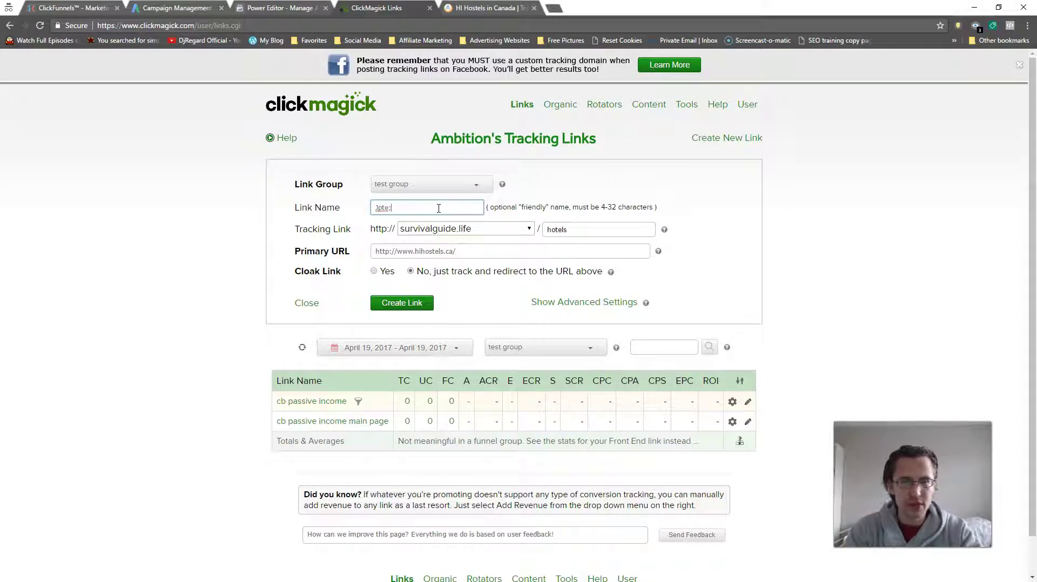
pyautogui.press('BackSpace')
pyautogui.press('BackSpace')
pyautogui.press('BackSpace')
pyautogui.write('Hotels')
pyautogui.click(439, 211)
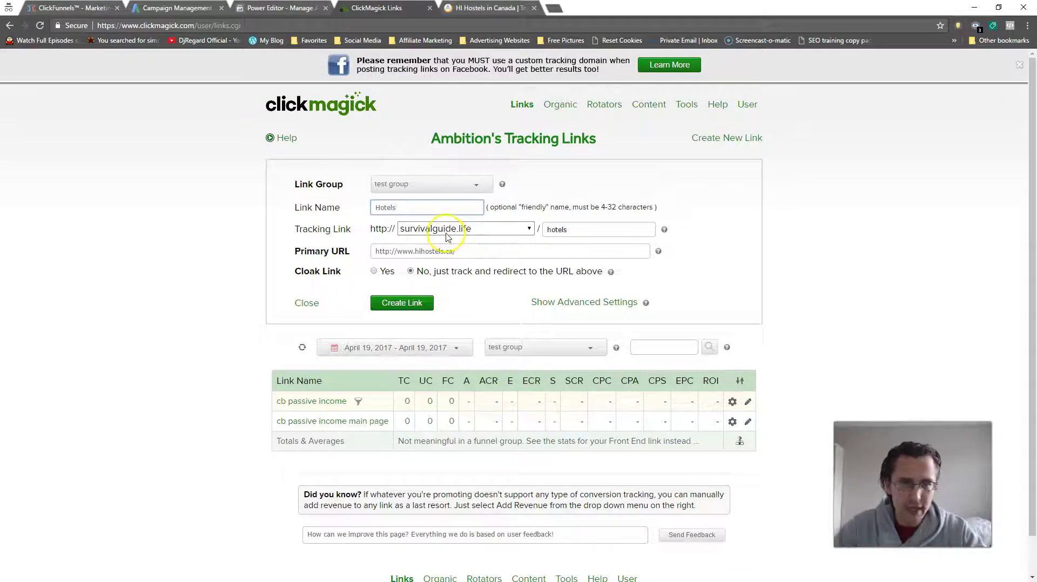
pyautogui.moveTo(352, 229); pyautogui.dragTo(299, 230)
pyautogui.click(322, 223)
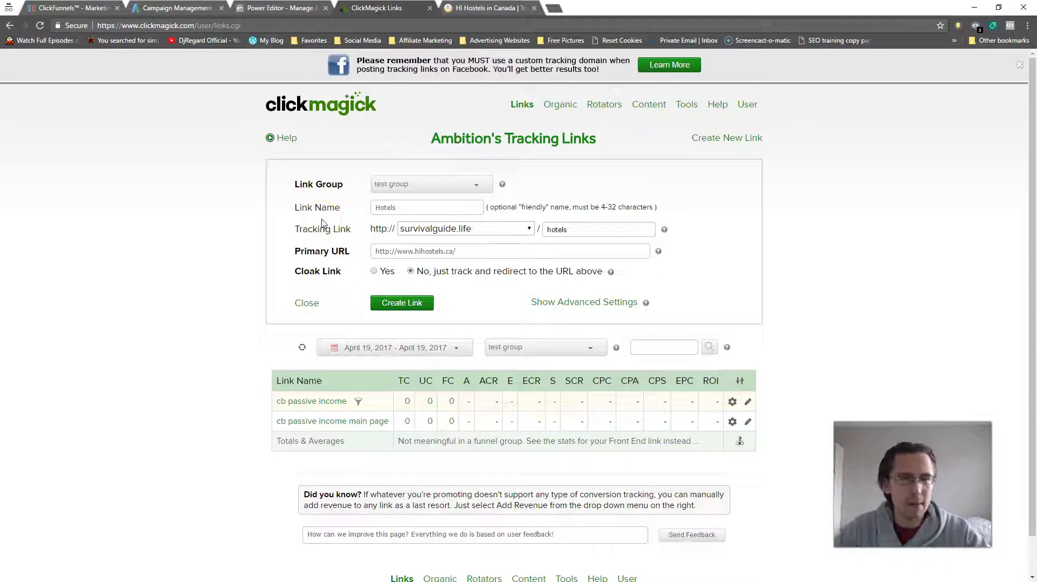
pyautogui.click(447, 229)
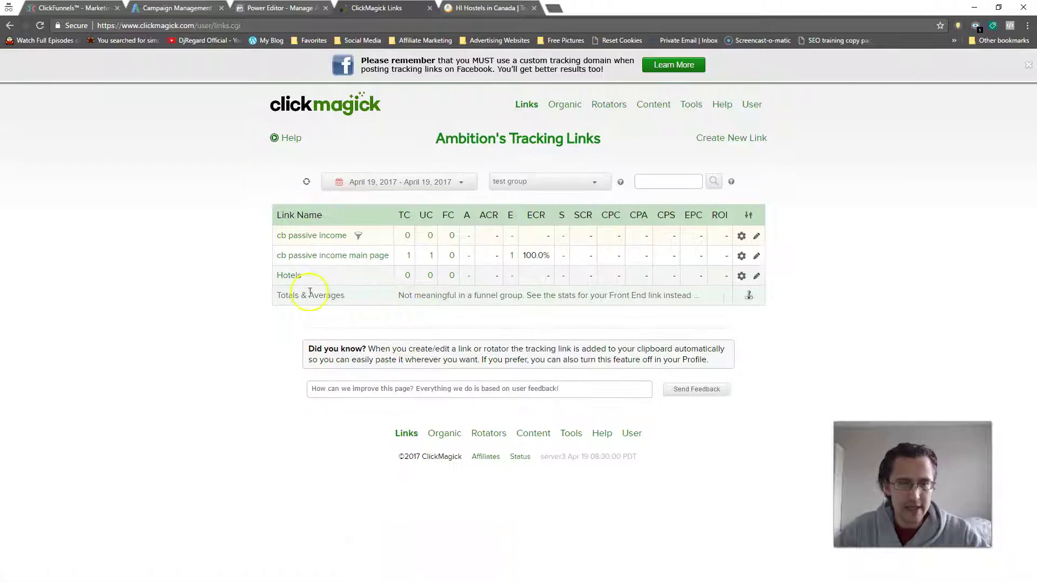
# Delete the Hotels tracking link (survivalguide.life/hotels) and confirm the deletion.
pyautogui.click(288, 275)
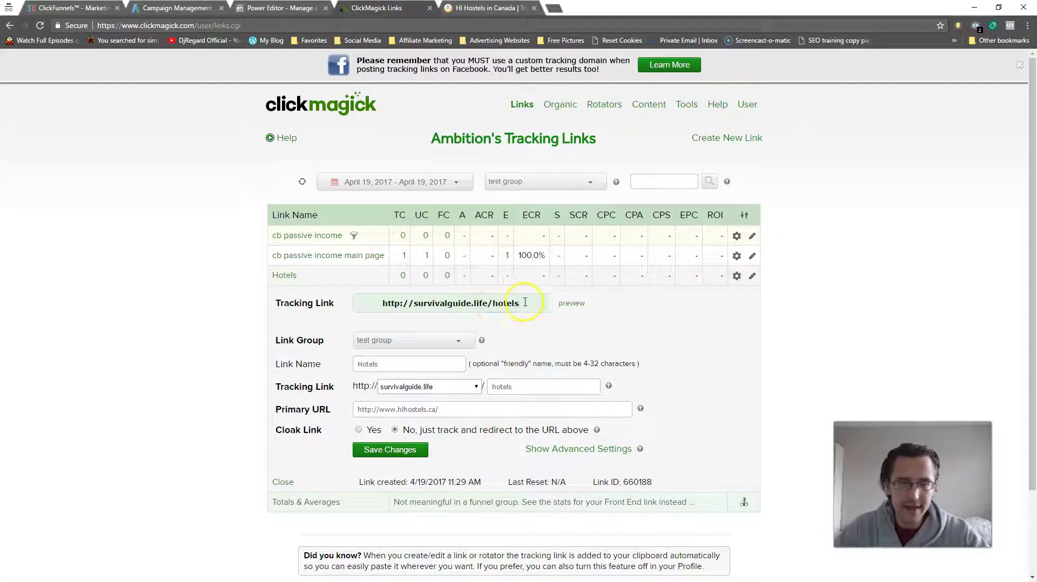
pyautogui.moveTo(526, 302); pyautogui.dragTo(413, 306)
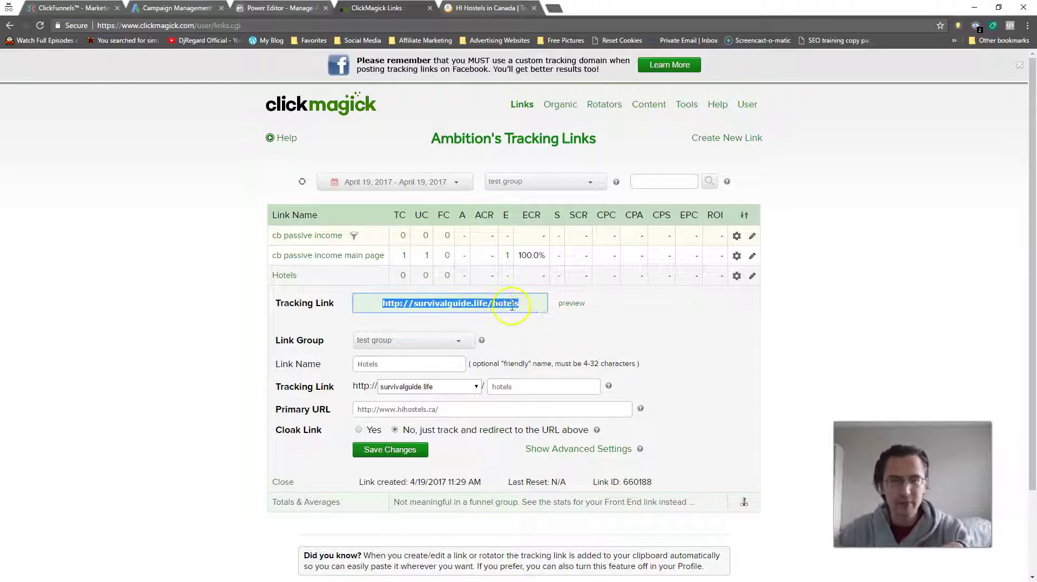
pyautogui.click(752, 276)
pyautogui.click(774, 348)
pyautogui.click(558, 105)
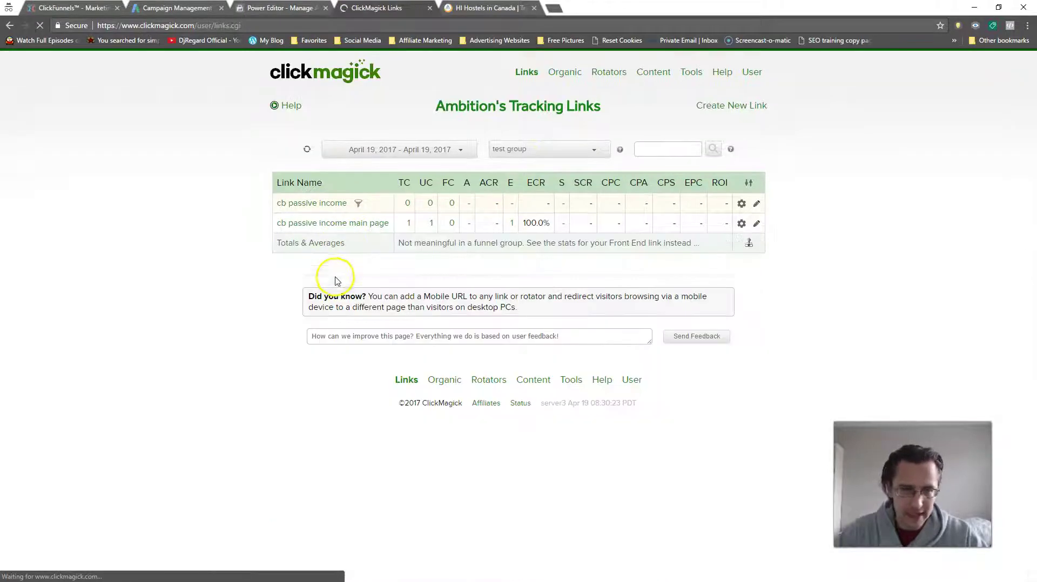
# Show the cb passive income main page link's advanced settings and focus its Pixel/Code field.
pyautogui.click(336, 259)
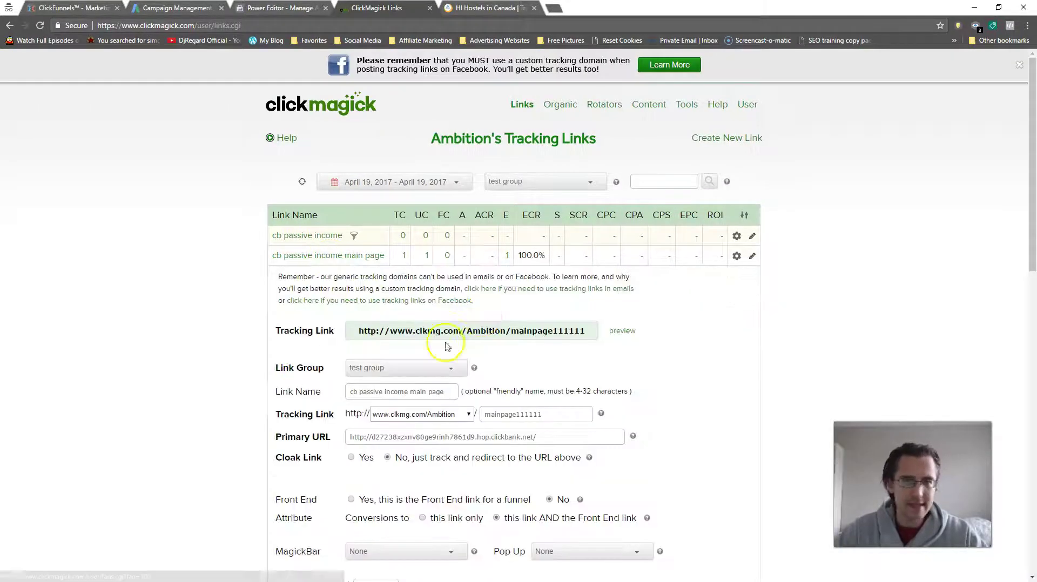
pyautogui.scroll(-2, 599, 366)
pyautogui.scroll(-5, 699, 343)
pyautogui.scroll(5, 699, 343)
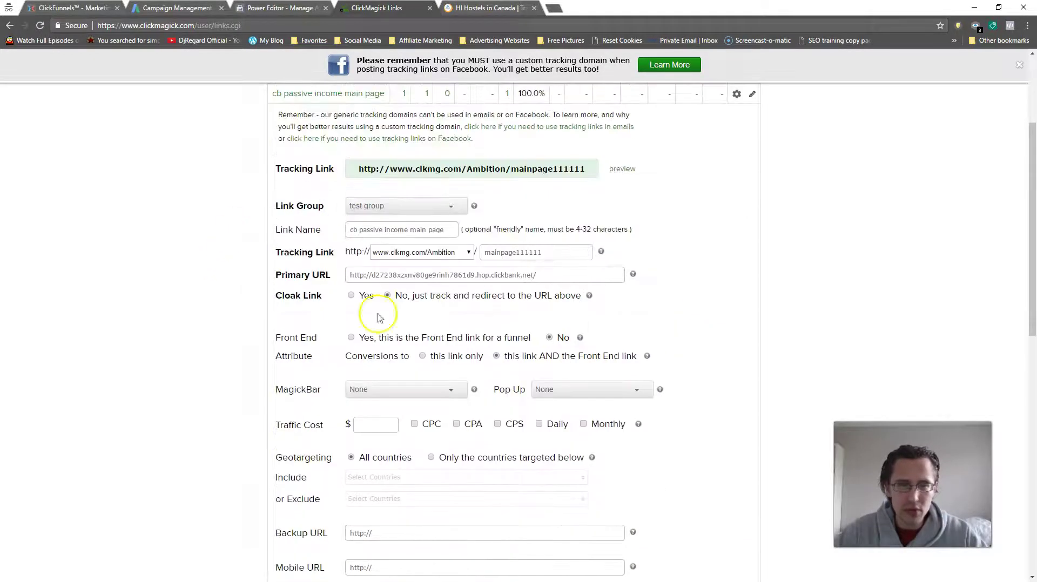
pyautogui.scroll(-9, 346, 459)
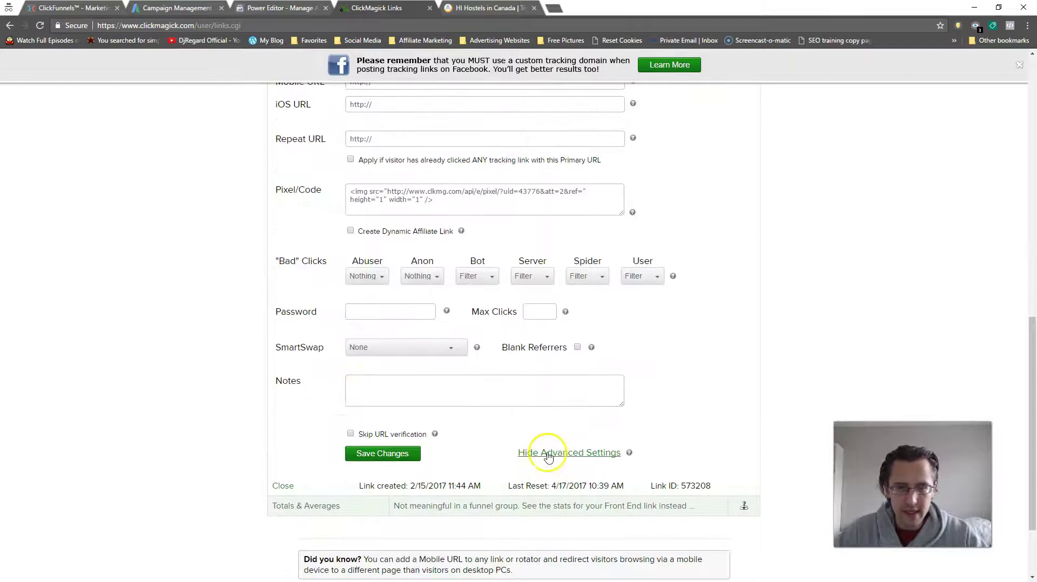
pyautogui.click(545, 470)
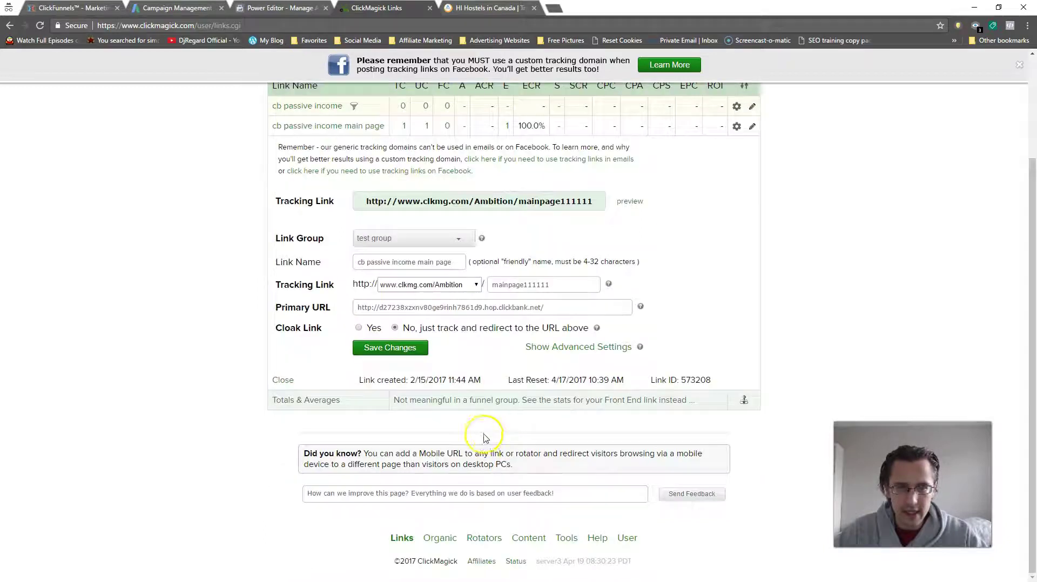
pyautogui.click(594, 352)
pyautogui.scroll(-3, 568, 372)
pyautogui.scroll(-4, 567, 371)
pyautogui.click(512, 335)
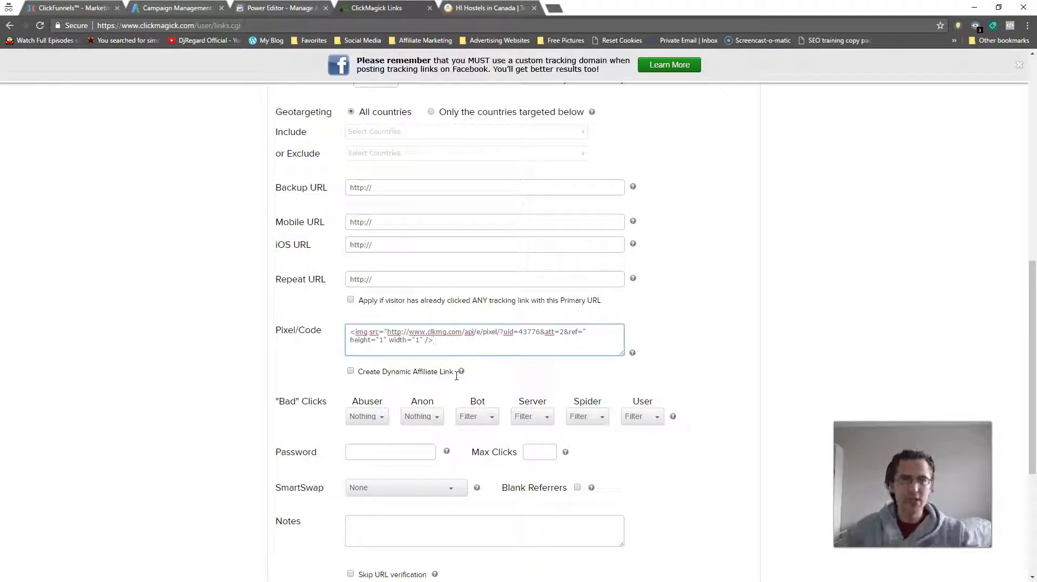
# Go to the Pixels page for Ad Account 2 from the Power Editor menu.
pyautogui.click(273, 8)
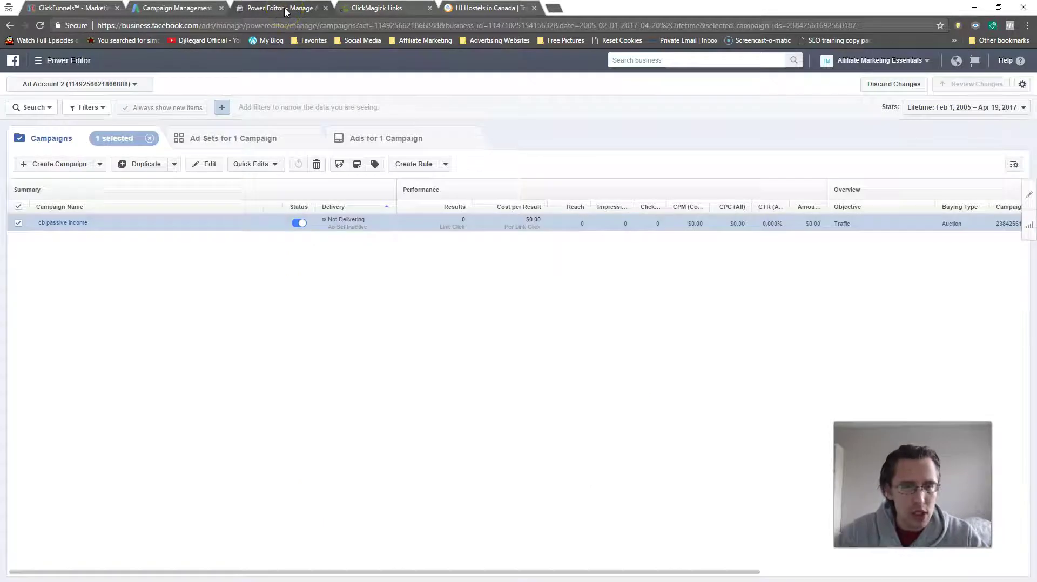
pyautogui.click(43, 61)
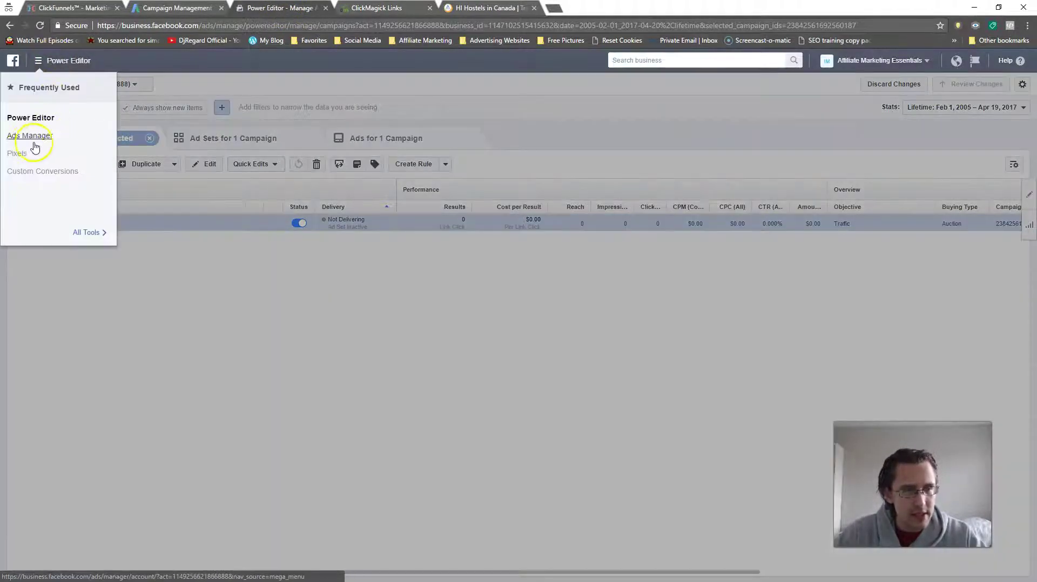
pyautogui.click(21, 153)
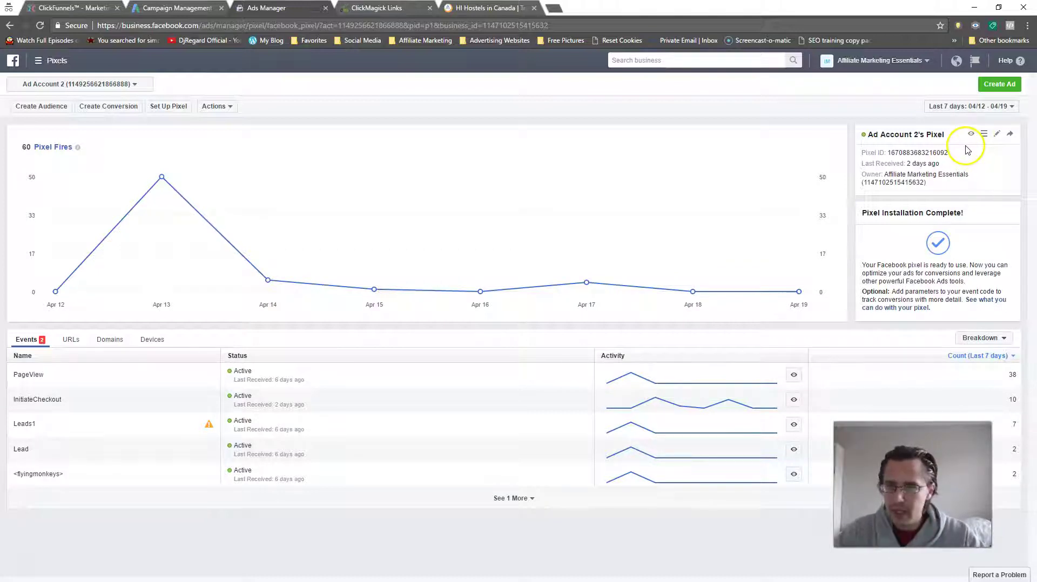
# Copy Ad Account 2's Pixel base code from View Pixel Code and close the dialog.
pyautogui.click(971, 135)
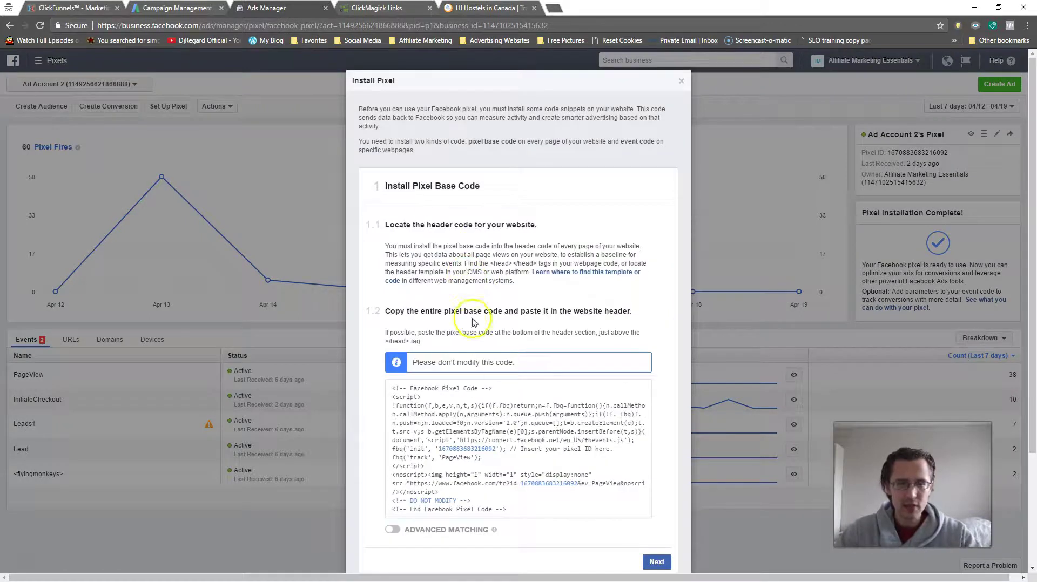
pyautogui.click(522, 437)
pyautogui.click(682, 82)
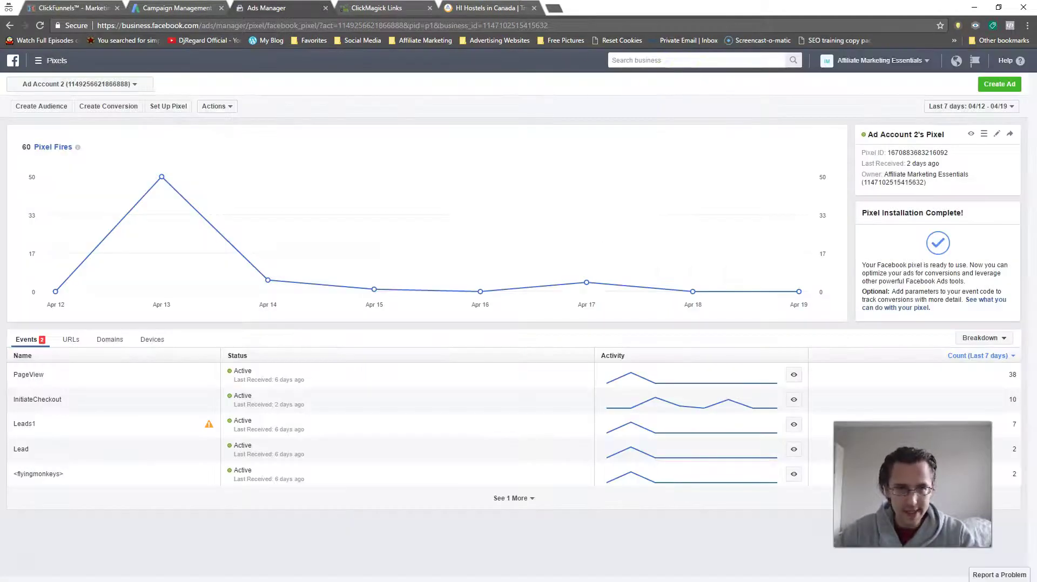
# Paste the Facebook pixel base code into the main page link's Pixel/Code field, below the ClickMagick img tag.
pyautogui.hotkey('ctrl', 'Tab')
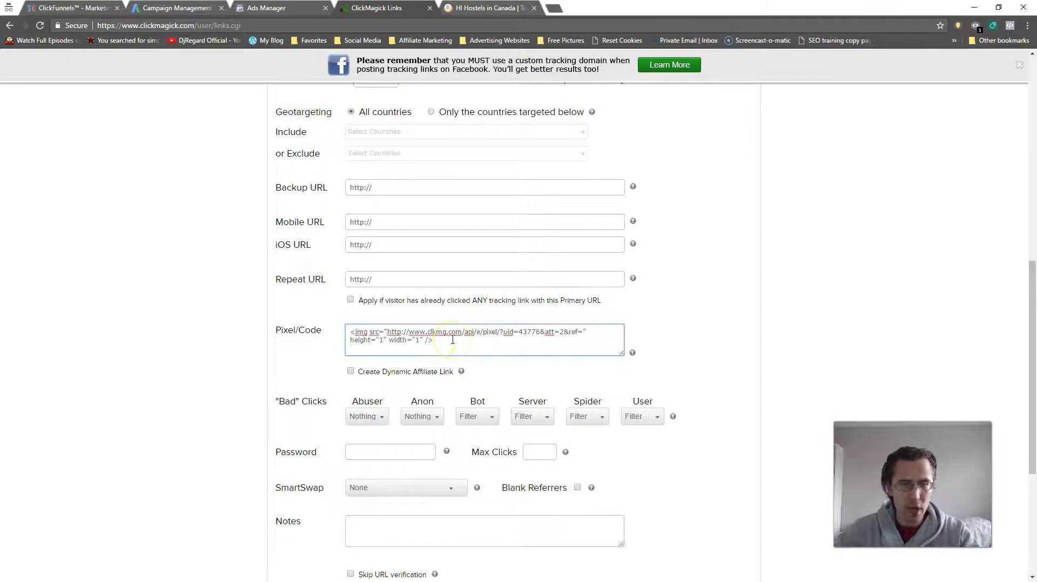
pyautogui.hotkey('ctrl', 'a')
pyautogui.hotkey('ctrl', 'v')
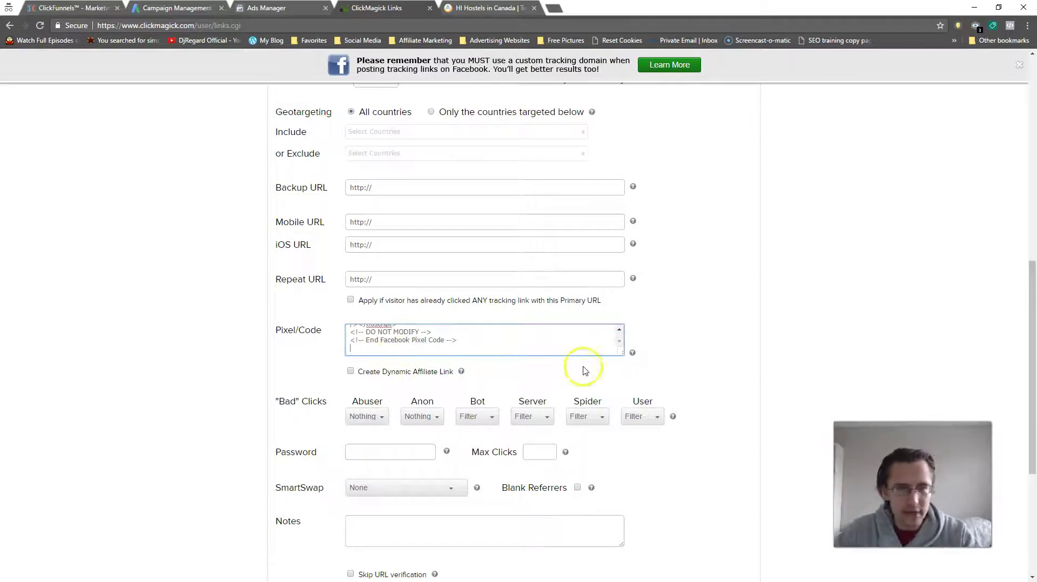
pyautogui.moveTo(622, 354); pyautogui.dragTo(674, 565)
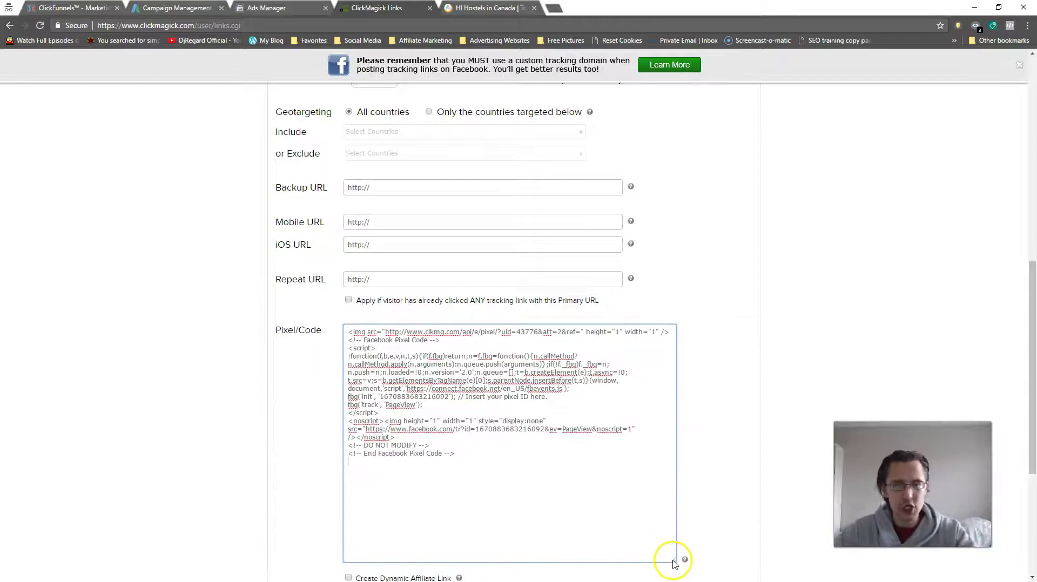
pyautogui.tripleClick(428, 331)
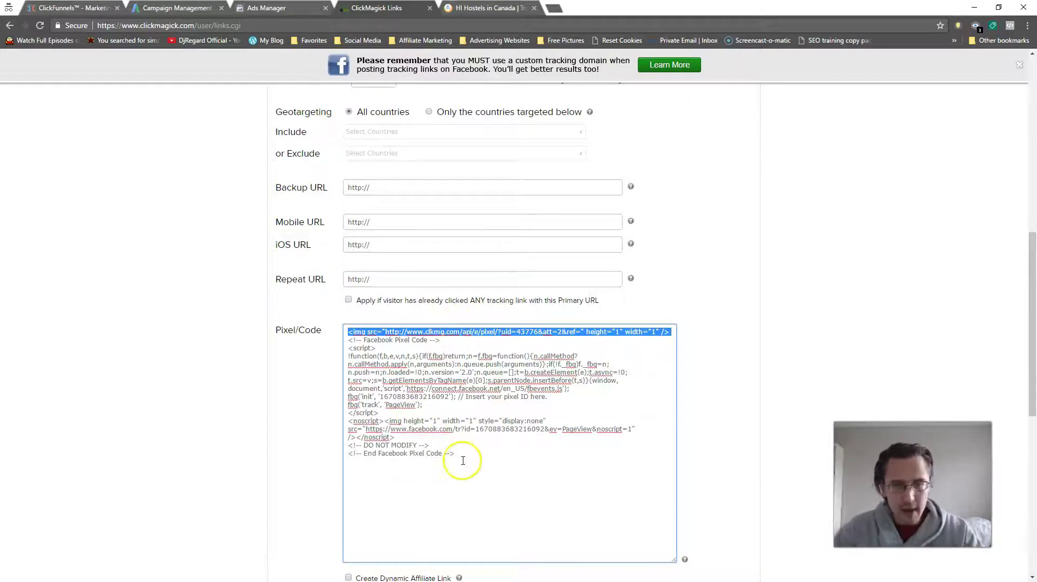
pyautogui.moveTo(462, 456); pyautogui.dragTo(347, 340)
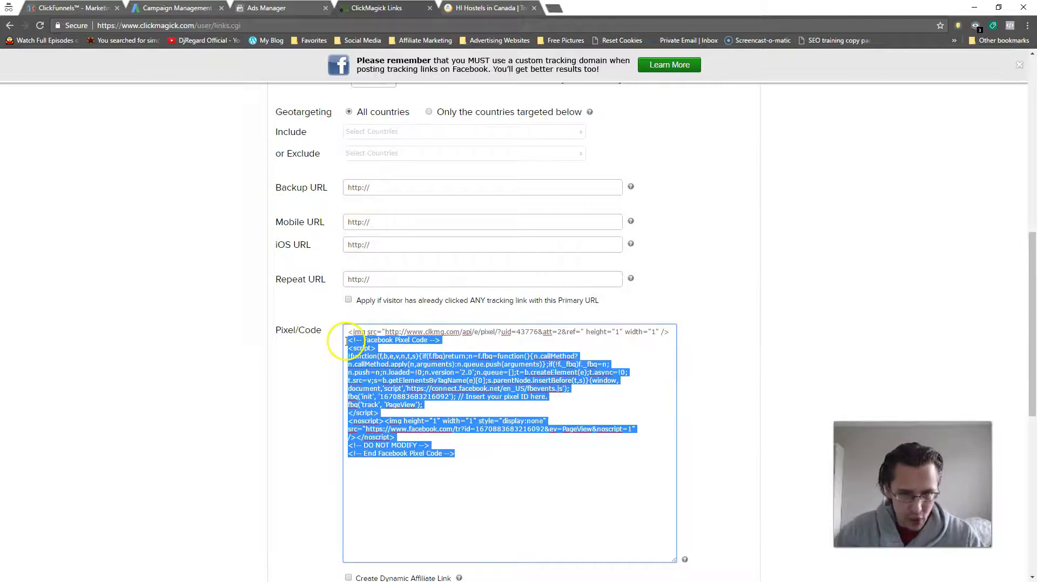
pyautogui.scroll(-8, 761, 420)
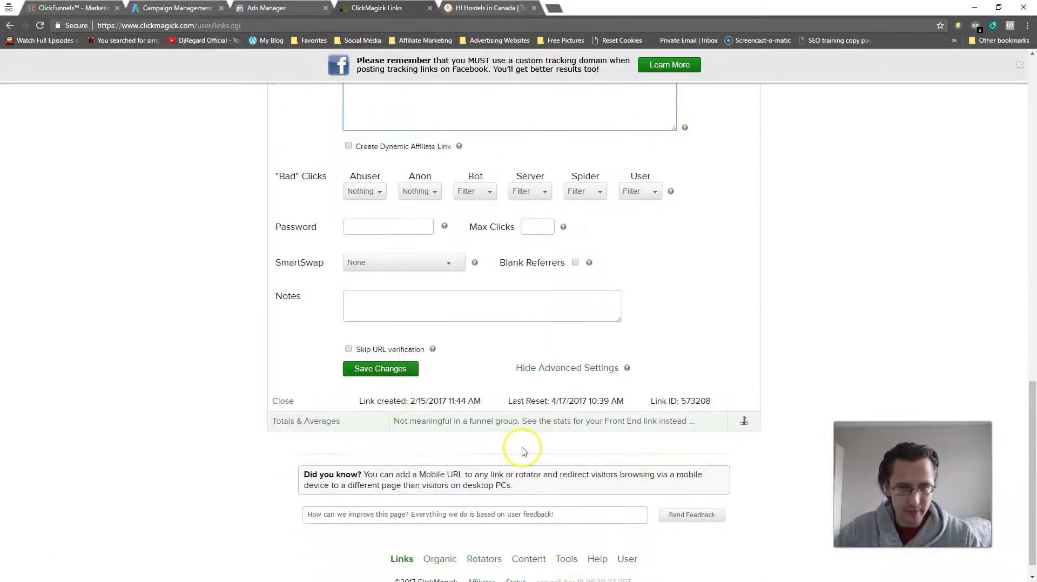
# Save the main page link's updated pixel code and reopen the cb passive income main page link's settings.
pyautogui.click(381, 369)
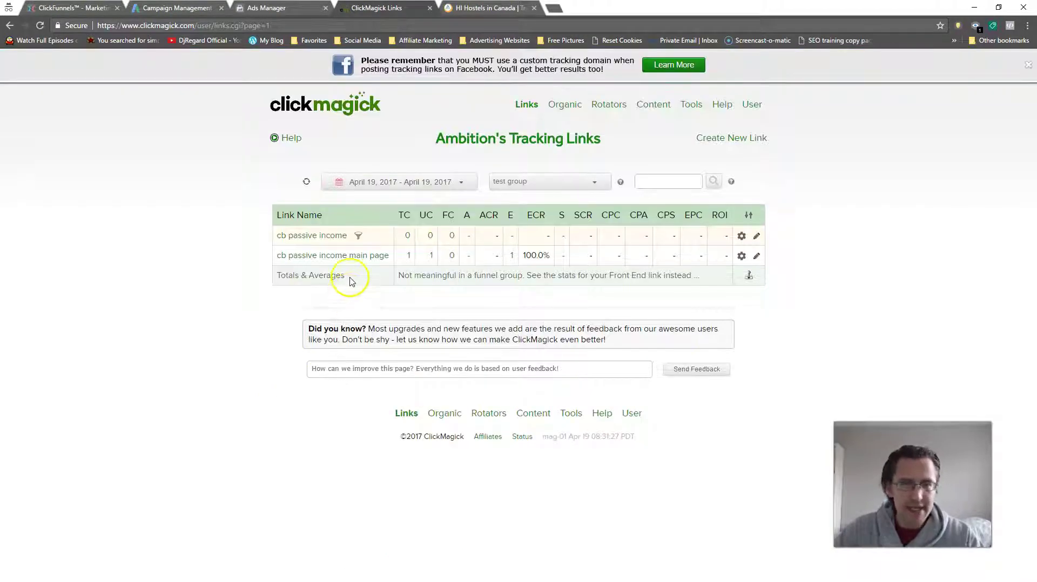
pyautogui.rightClick(348, 258)
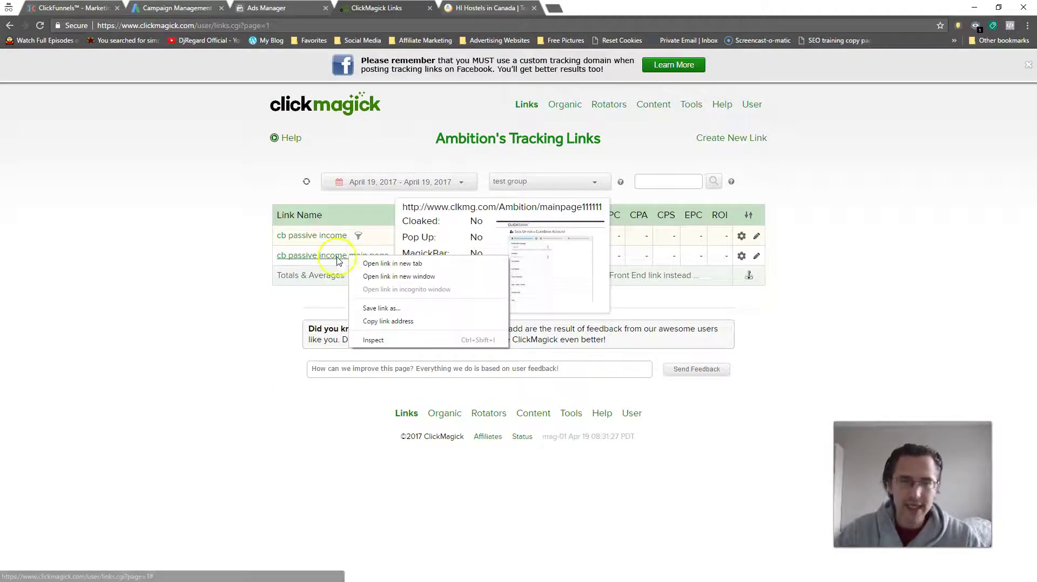
pyautogui.press('Escape')
pyautogui.click(321, 258)
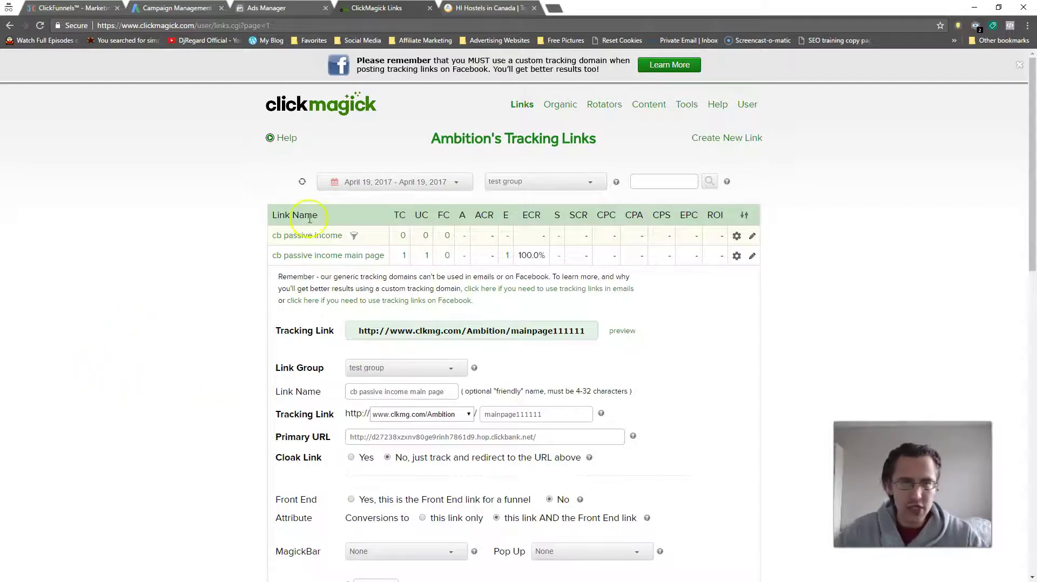
# Glance at the ClickFunnels funnel, then select the cb passive income link's full Primary URL.
pyautogui.moveTo(71, 10); pyautogui.dragTo(250, 8)
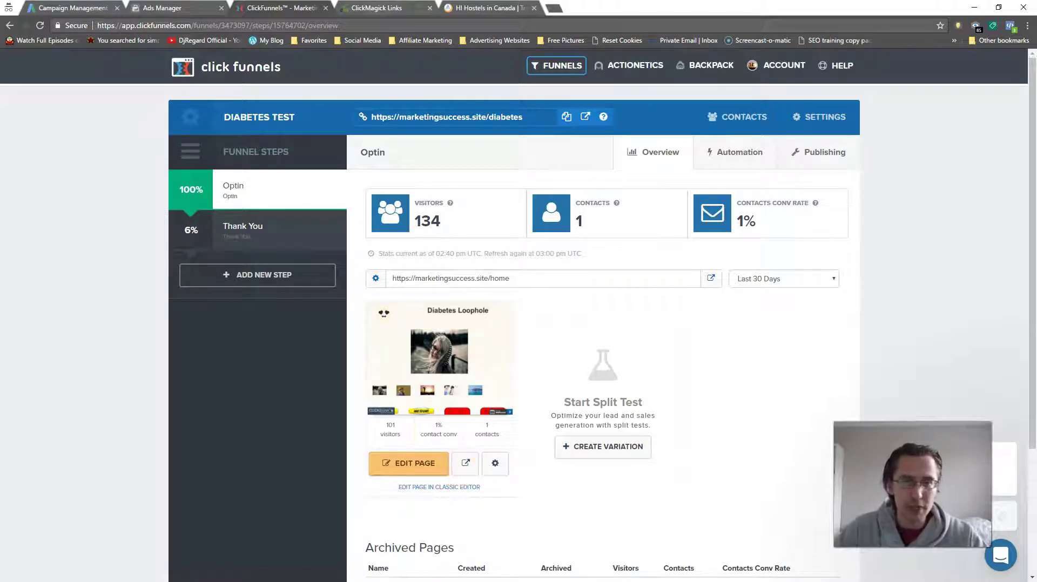
pyautogui.hotkey('ctrl', 'Tab')
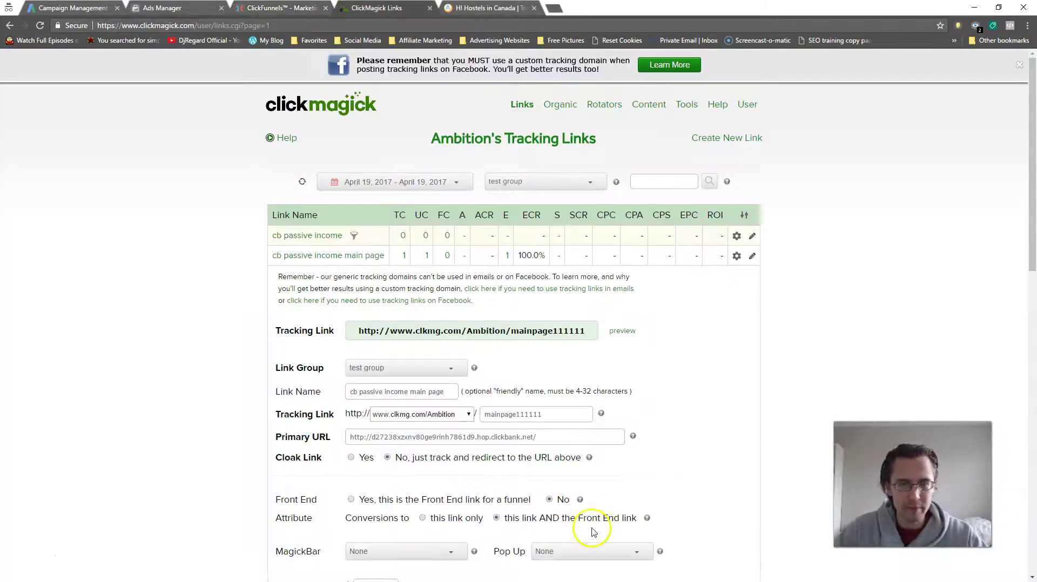
pyautogui.click(302, 236)
pyautogui.tripleClick(451, 372)
# Copy the cb passive income tracking link and load it in a new incognito tab to test the redirect.
pyautogui.click(555, 9)
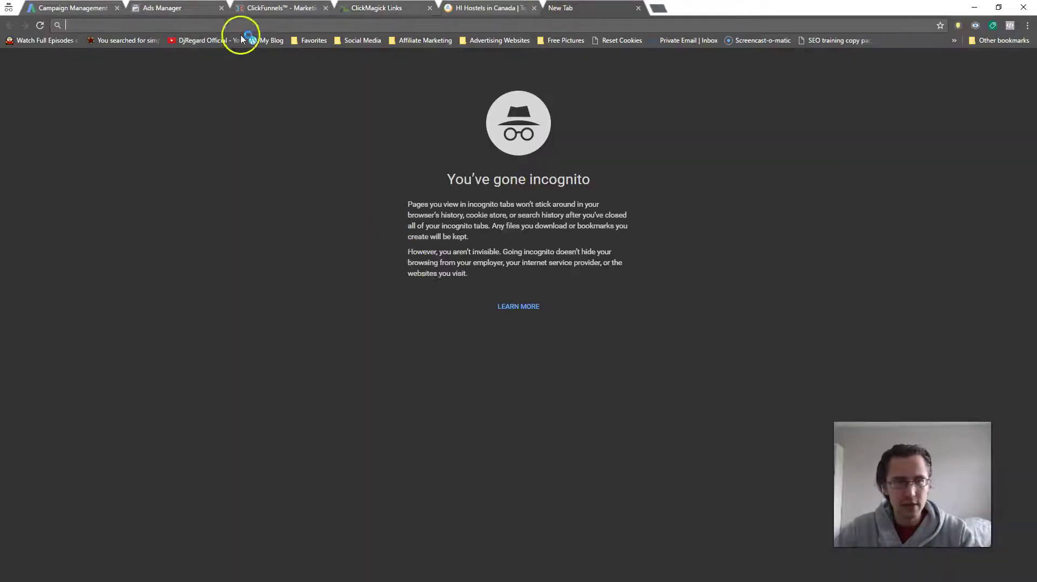
pyautogui.click(639, 9)
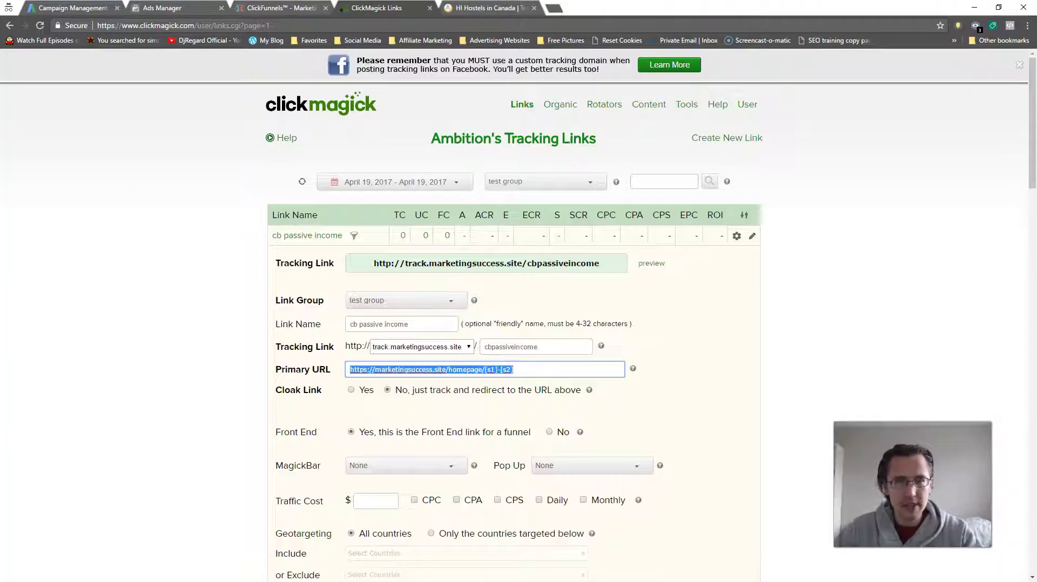
pyautogui.click(438, 263)
pyautogui.hotkey('ctrl', 'c')
pyautogui.click(555, 9)
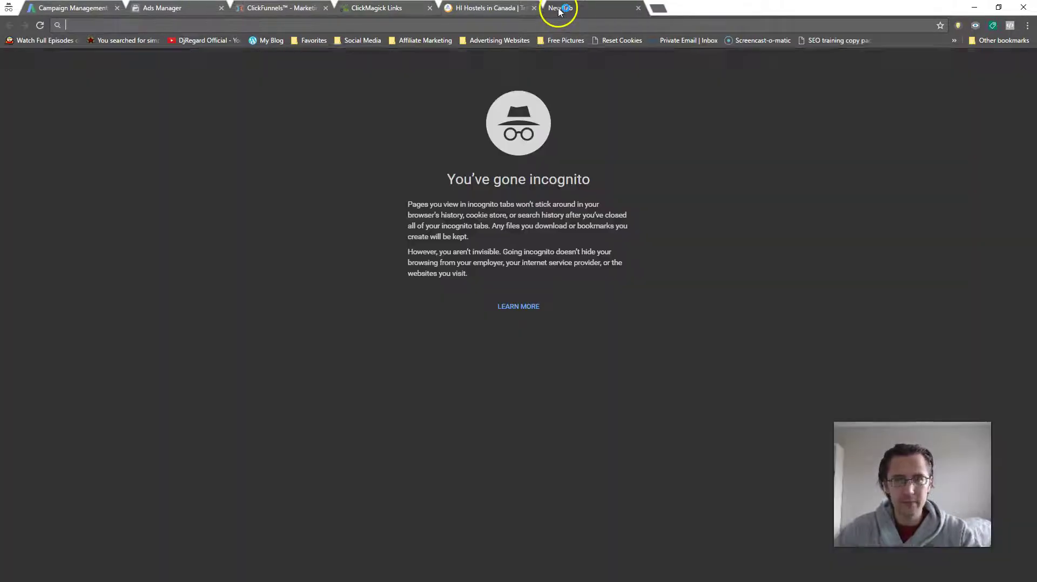
pyautogui.hotkey('ctrl', 'v')
pyautogui.press('Return')
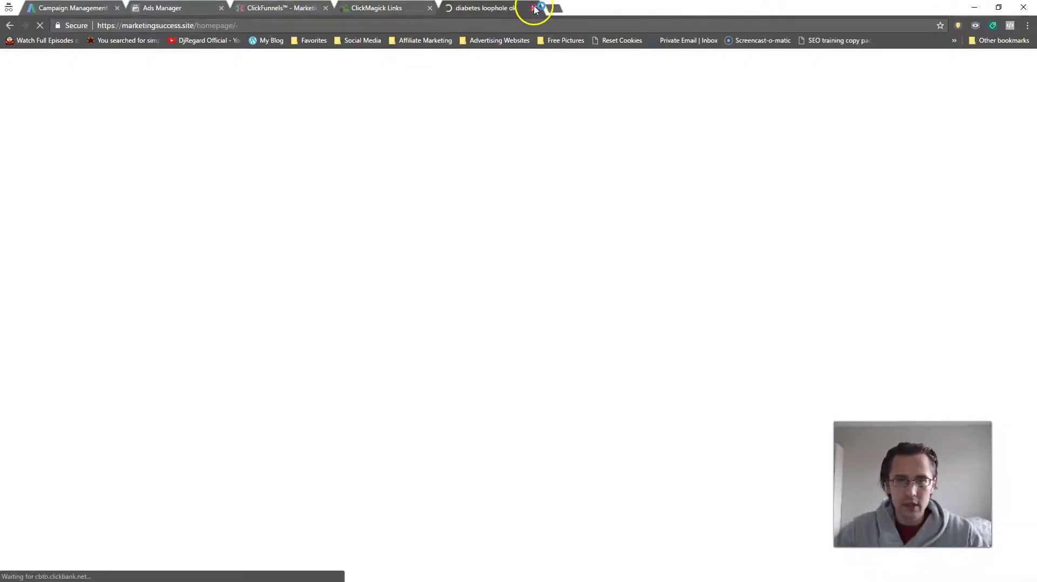
pyautogui.click(535, 8)
# Submit a test name and e-mail through the 'Show Me the Video Now!' opt-in form.
pyautogui.scroll(-2, 486, 216)
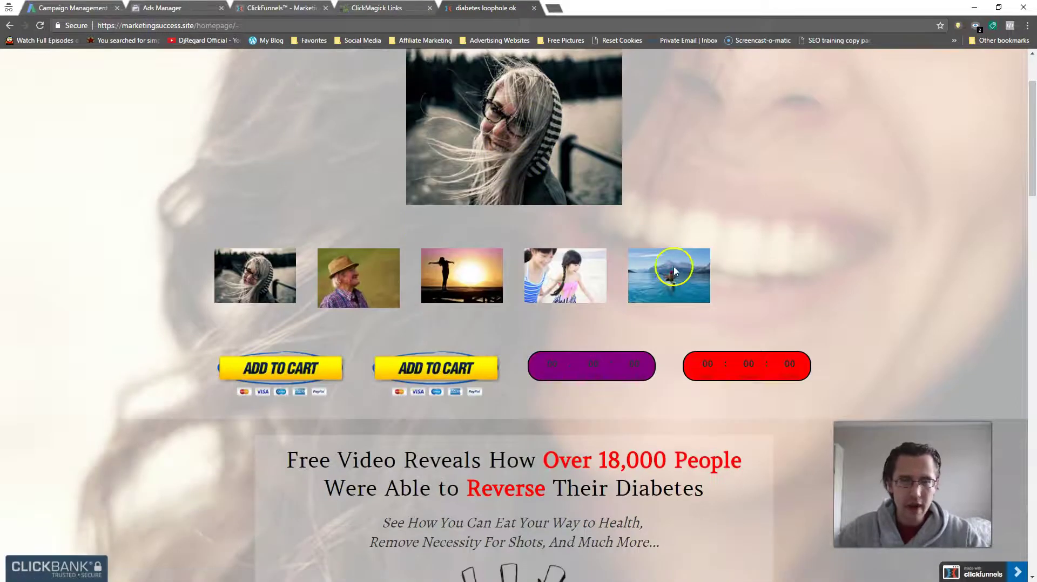
pyautogui.scroll(2, 672, 269)
pyautogui.scroll(-1, 350, 254)
pyautogui.scroll(-10, 593, 347)
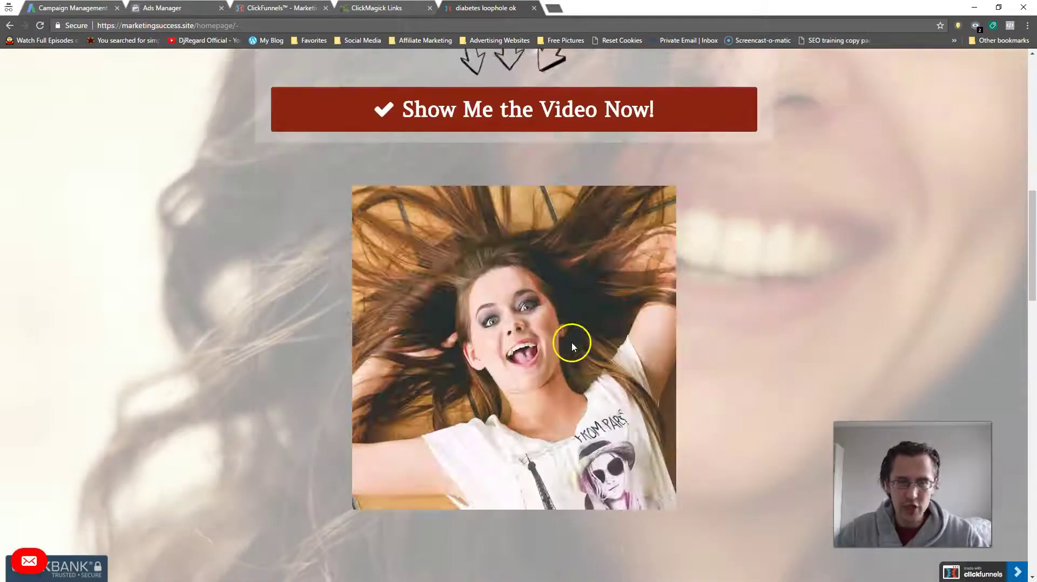
pyautogui.scroll(4, 611, 307)
pyautogui.scroll(2, 842, 209)
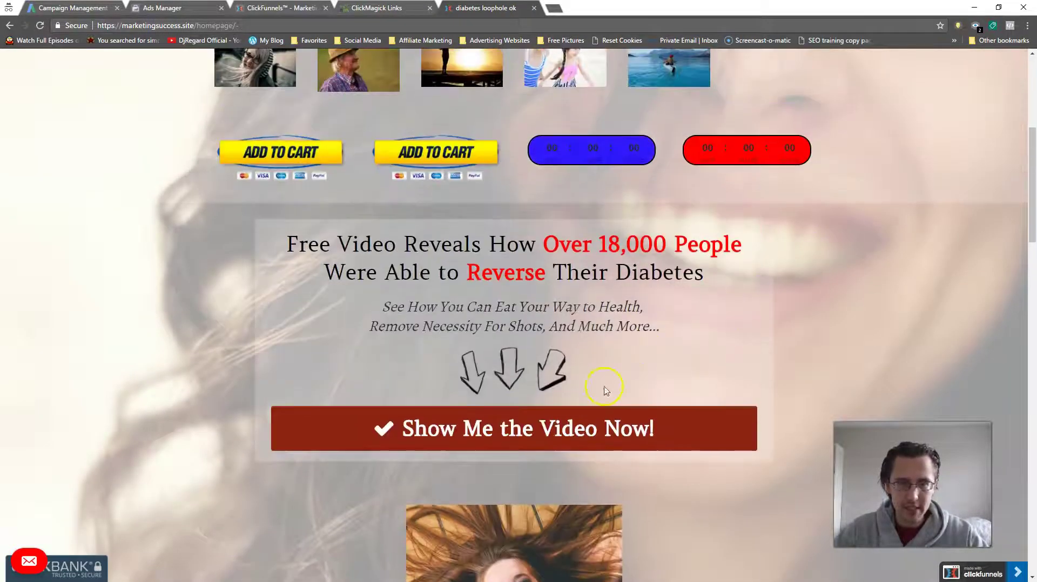
pyautogui.click(551, 429)
pyautogui.click(392, 152)
pyautogui.write('asdf')
pyautogui.press('Tab')
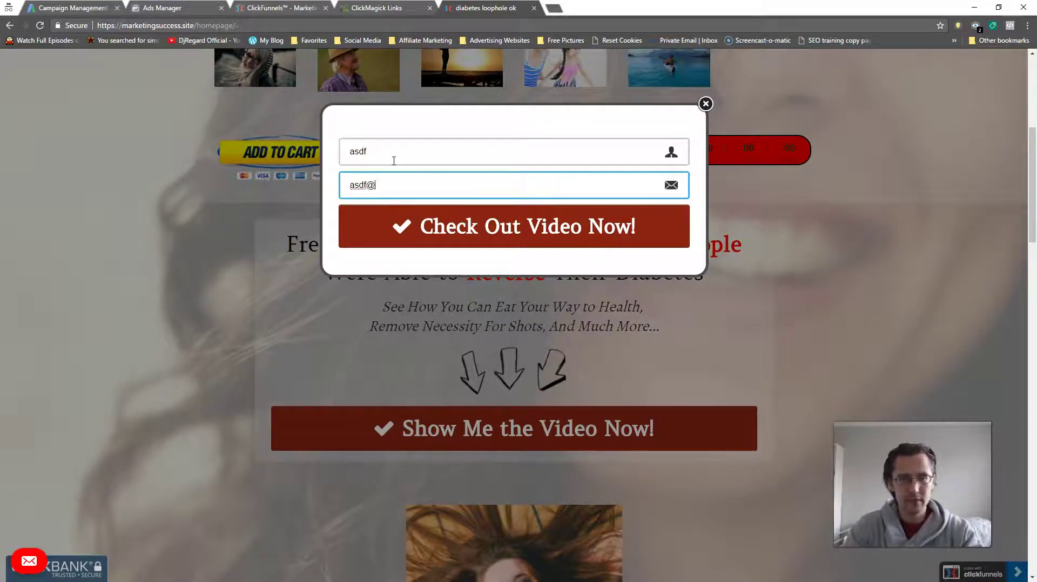
pyautogui.press('Return')
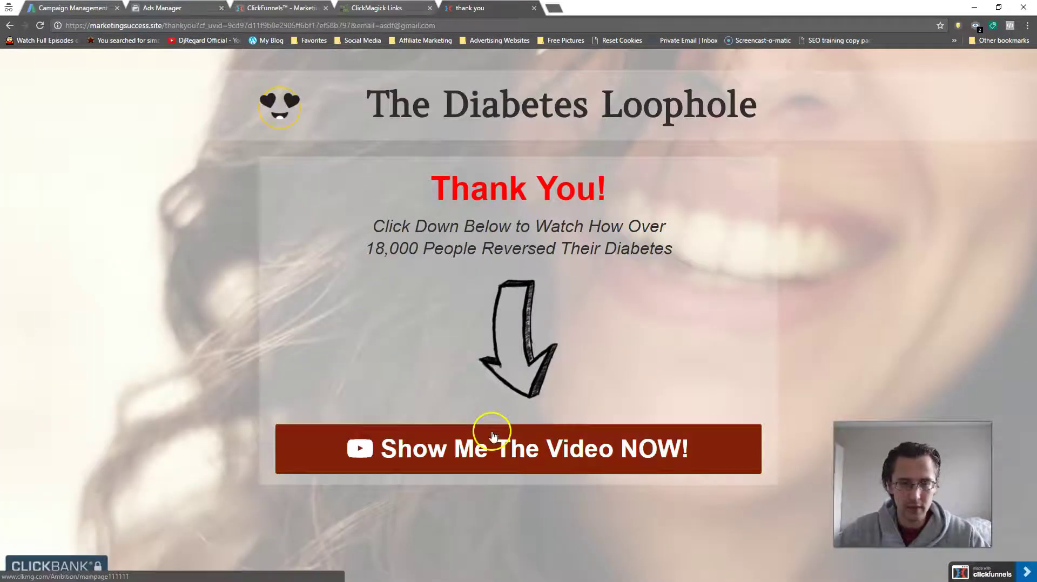
# Follow the thank-you video link to the CB Passive Income sales page and check its firing pixels in Pixel Helper.
pyautogui.click(493, 435)
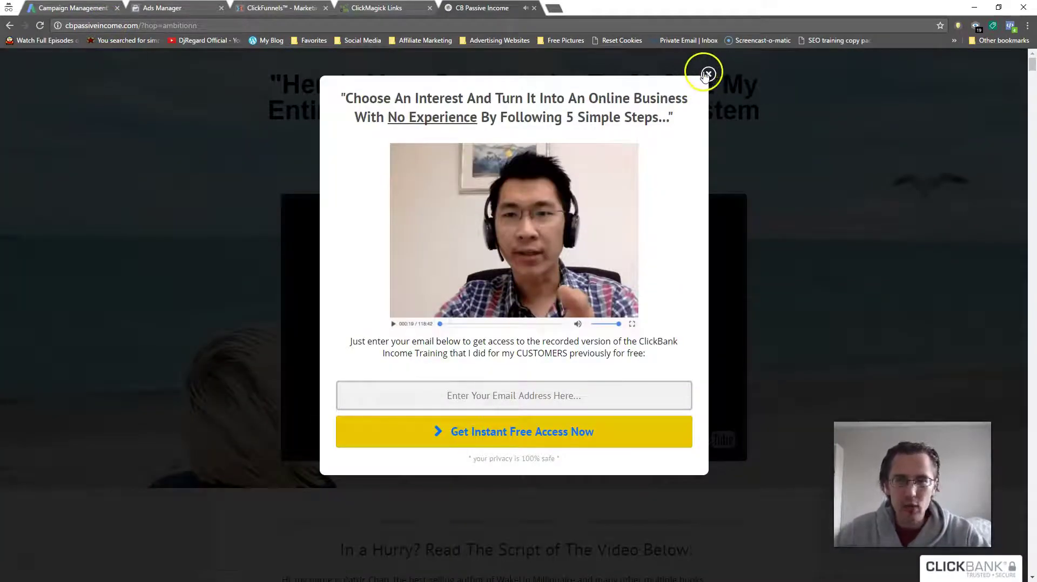
pyautogui.click(709, 73)
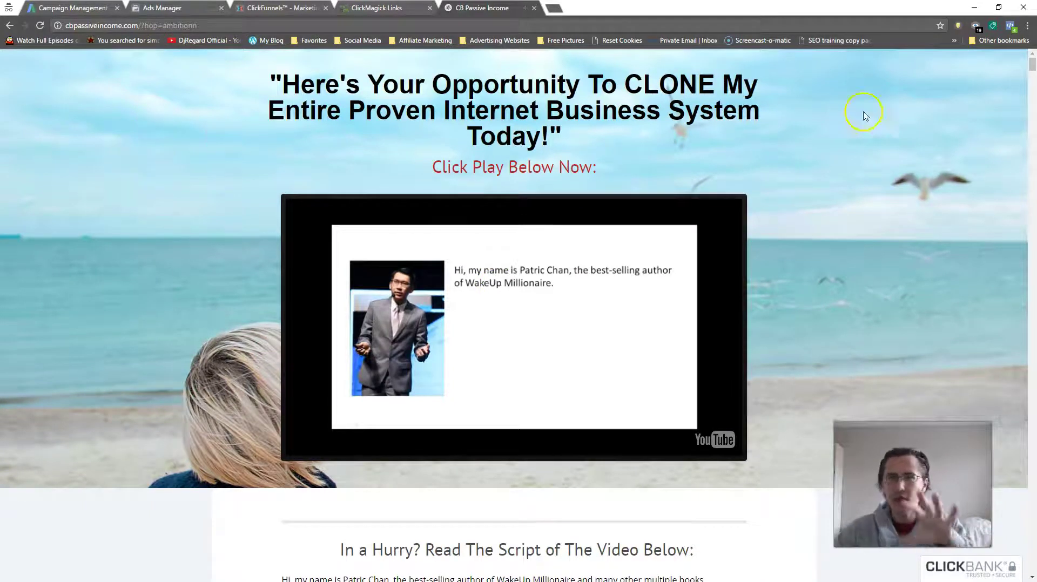
pyautogui.click(1011, 27)
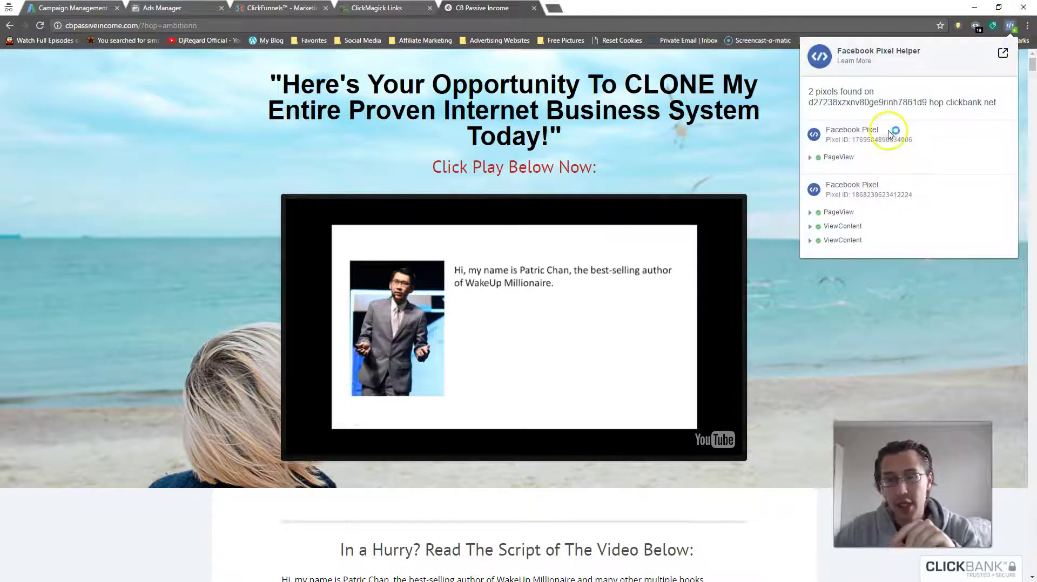
pyautogui.click(876, 364)
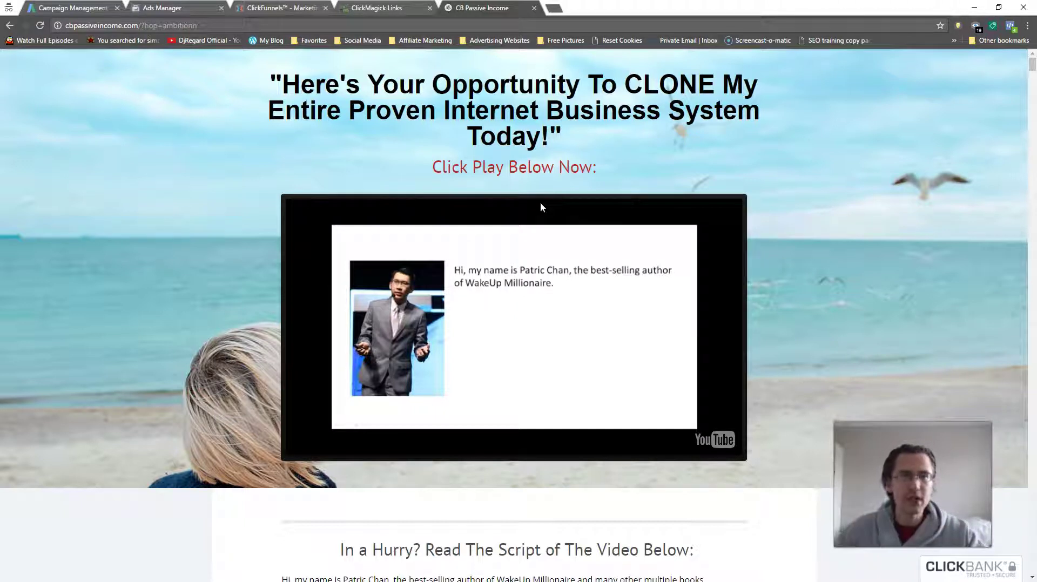
# Go from the Facebook pixels page to the Custom Conversions page.
pyautogui.click(198, 7)
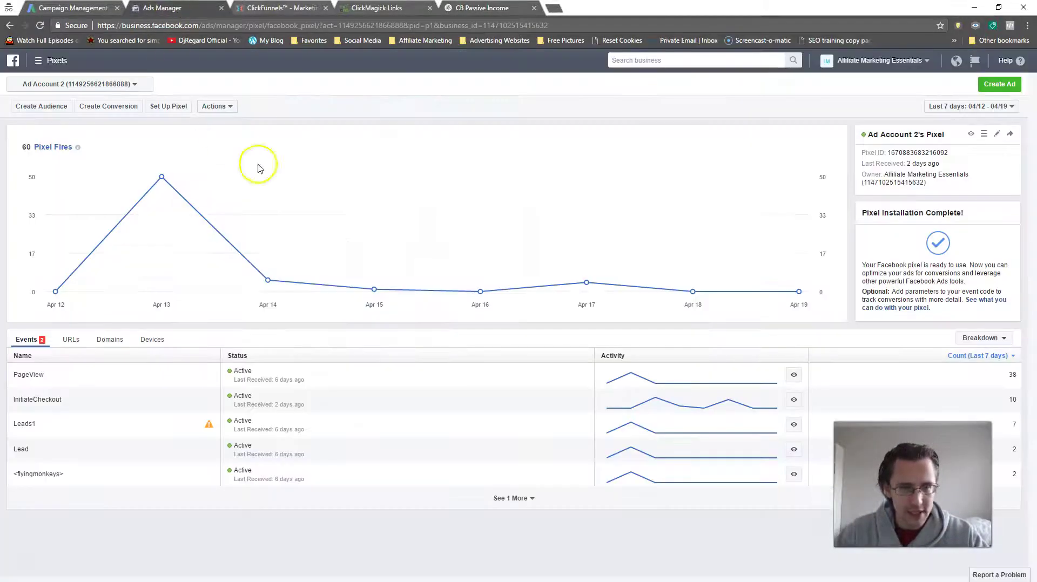
pyautogui.click(56, 68)
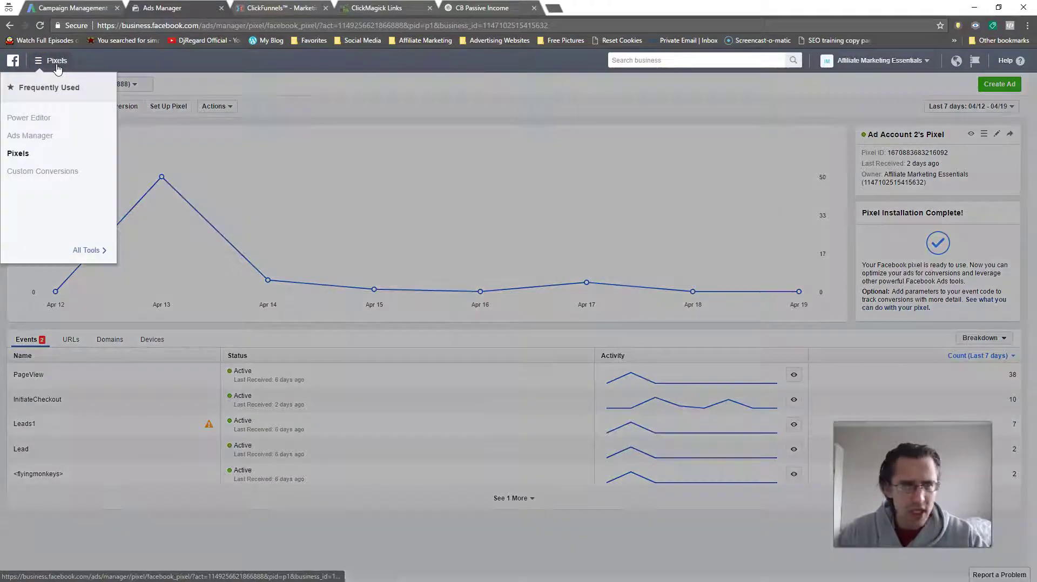
pyautogui.click(65, 172)
# Copy the ClickBank hop URL from the cb passive income main page link, then return to Custom Conversions.
pyautogui.click(475, 8)
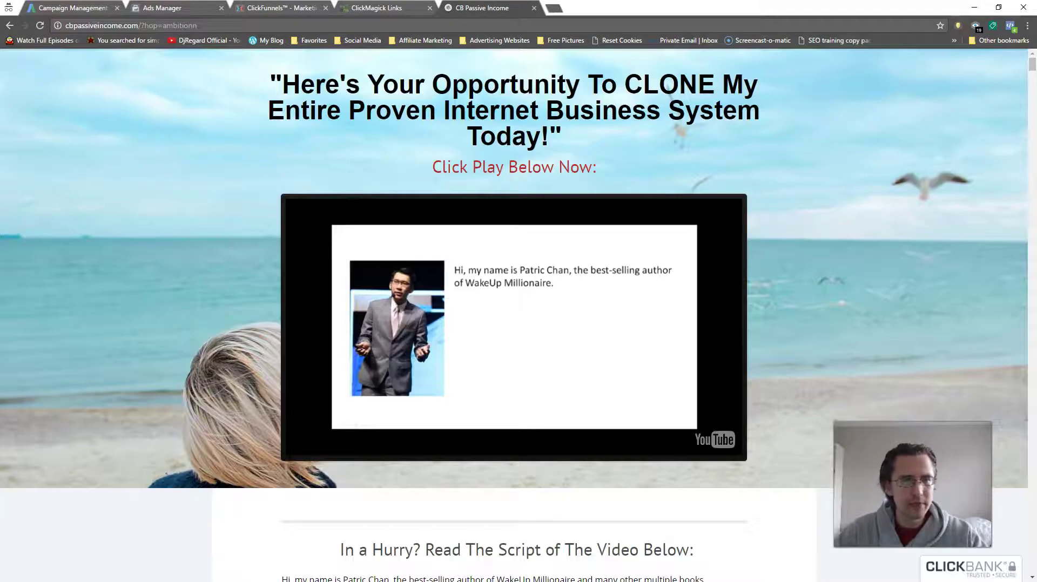
pyautogui.click(376, 7)
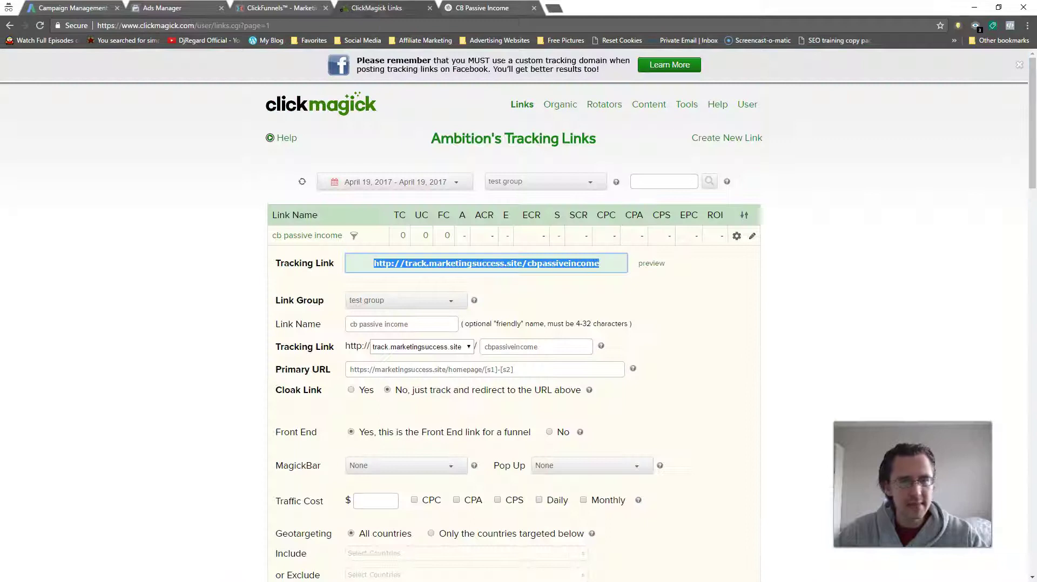
pyautogui.click(301, 237)
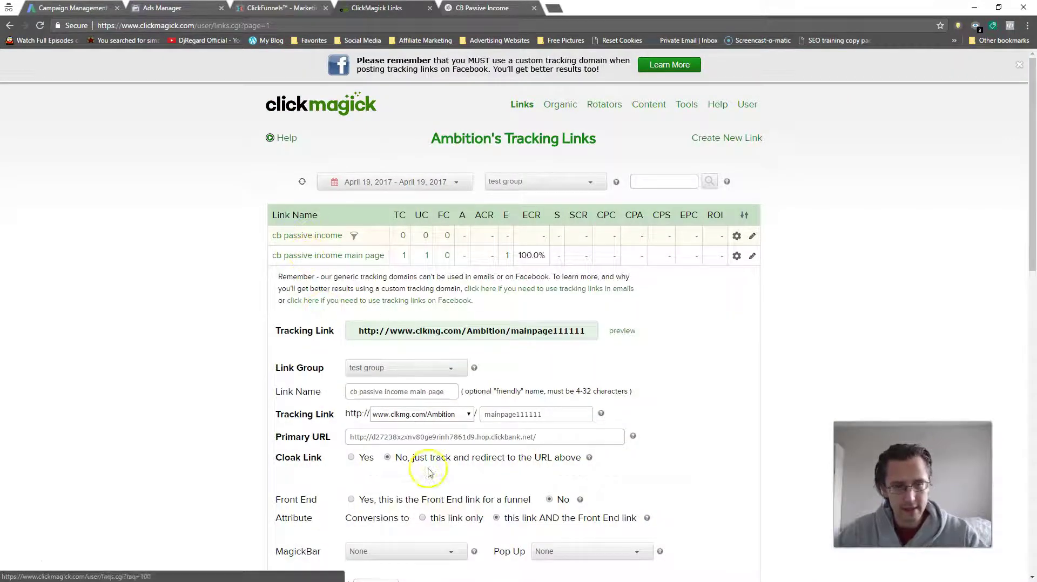
pyautogui.tripleClick(414, 436)
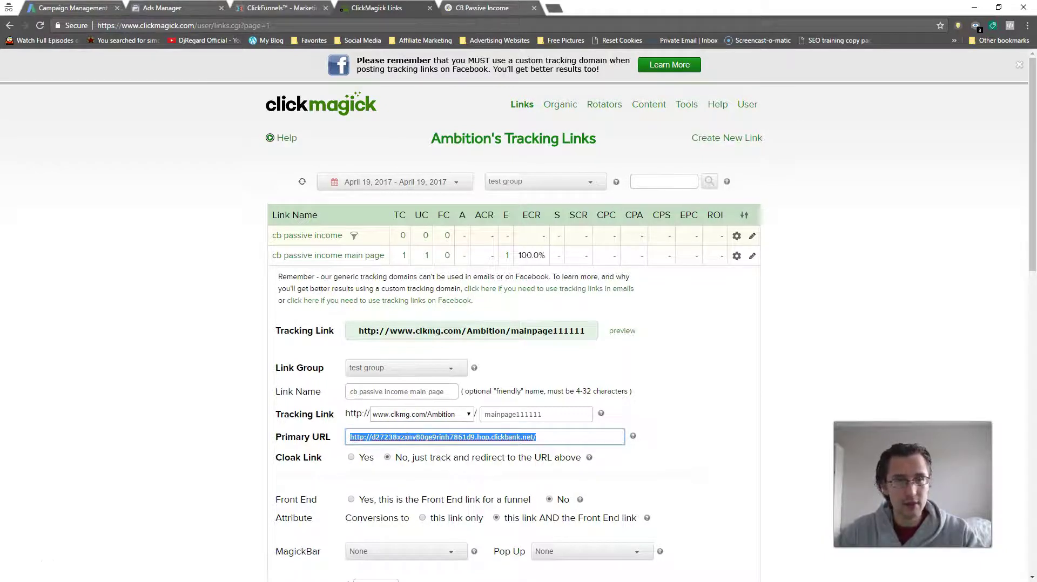
pyautogui.click(191, 7)
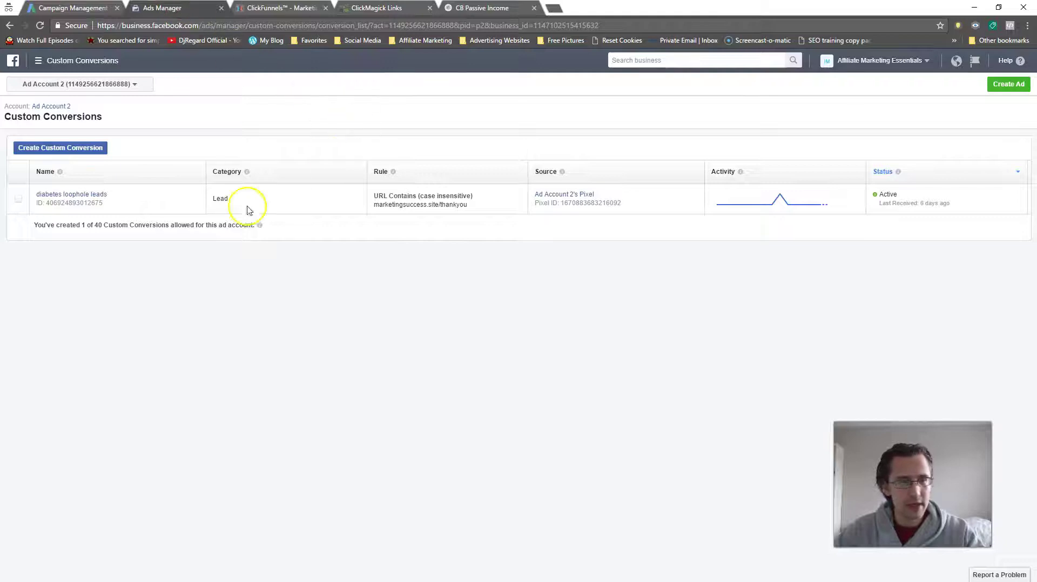
pyautogui.click(82, 153)
pyautogui.click(475, 261)
pyautogui.hotkey('ctrl', 'v')
pyautogui.moveTo(489, 261); pyautogui.dragTo(443, 259)
pyautogui.click(443, 260)
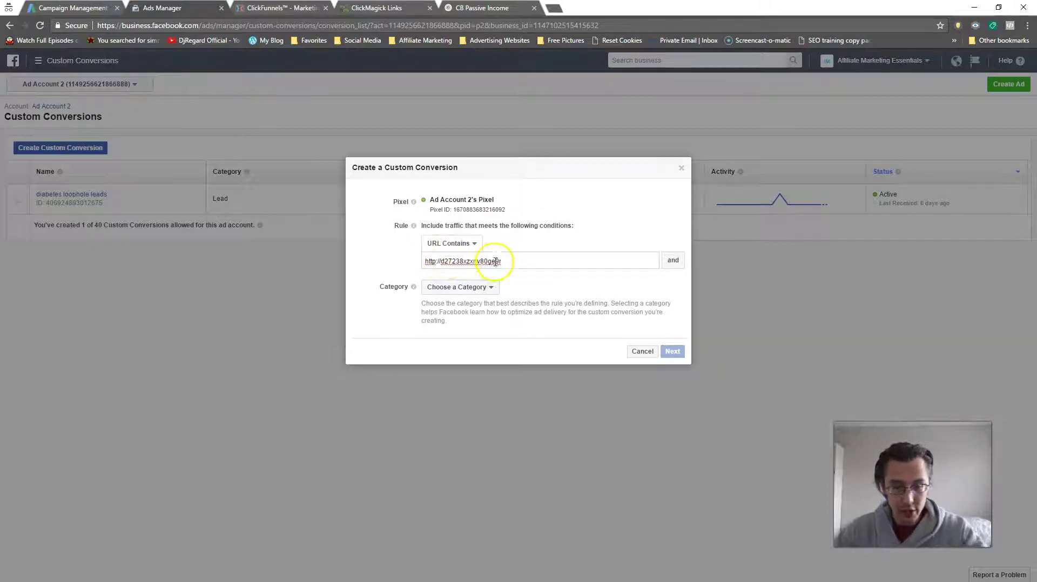
pyautogui.press('BackSpace')
pyautogui.press('BackSpace')
pyautogui.press('BackSpace')
pyautogui.press('BackSpace')
pyautogui.press('BackSpace')
pyautogui.press('BackSpace')
pyautogui.press('BackSpace')
pyautogui.press('Return')
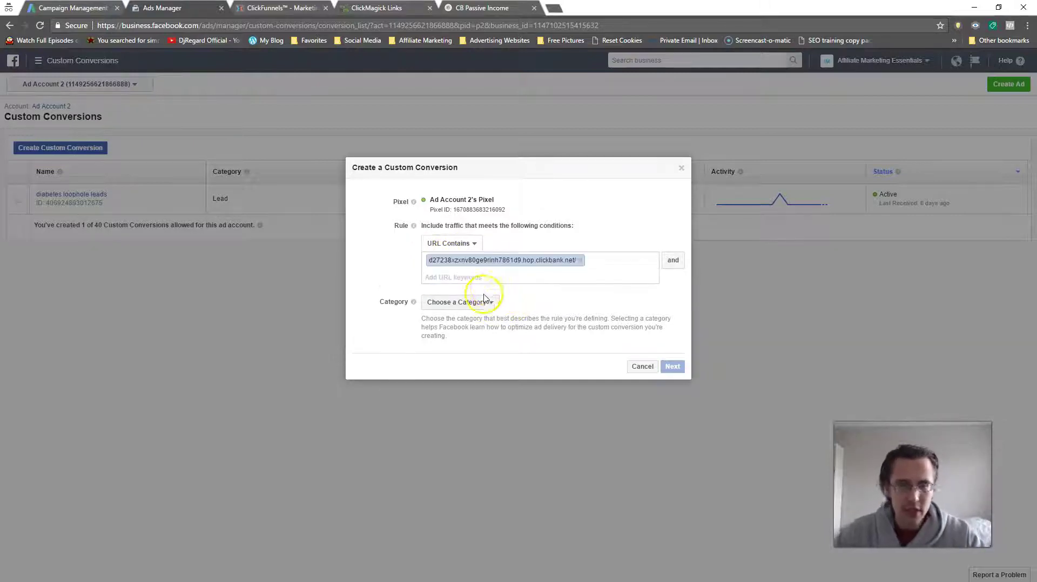
# Categorise it as Lead, name it 'Facebook Conversion', and create it.
pyautogui.click(484, 301)
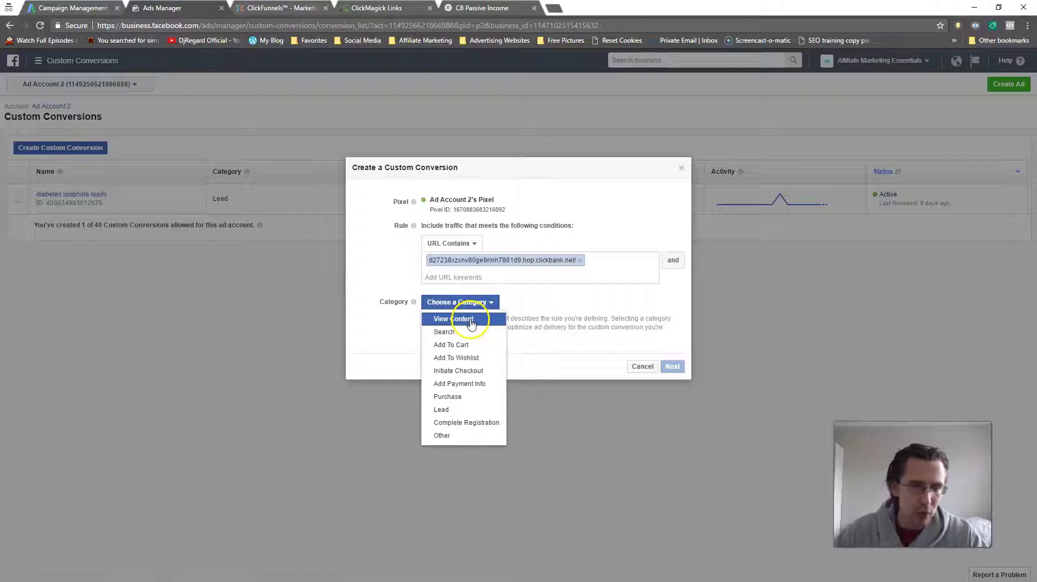
pyautogui.click(463, 410)
pyautogui.click(673, 367)
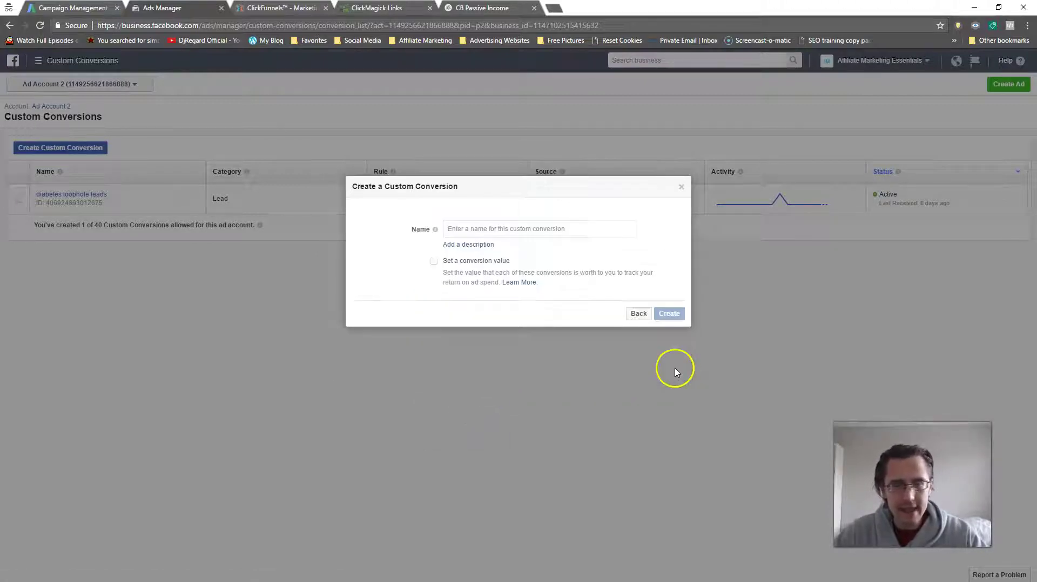
pyautogui.click(495, 228)
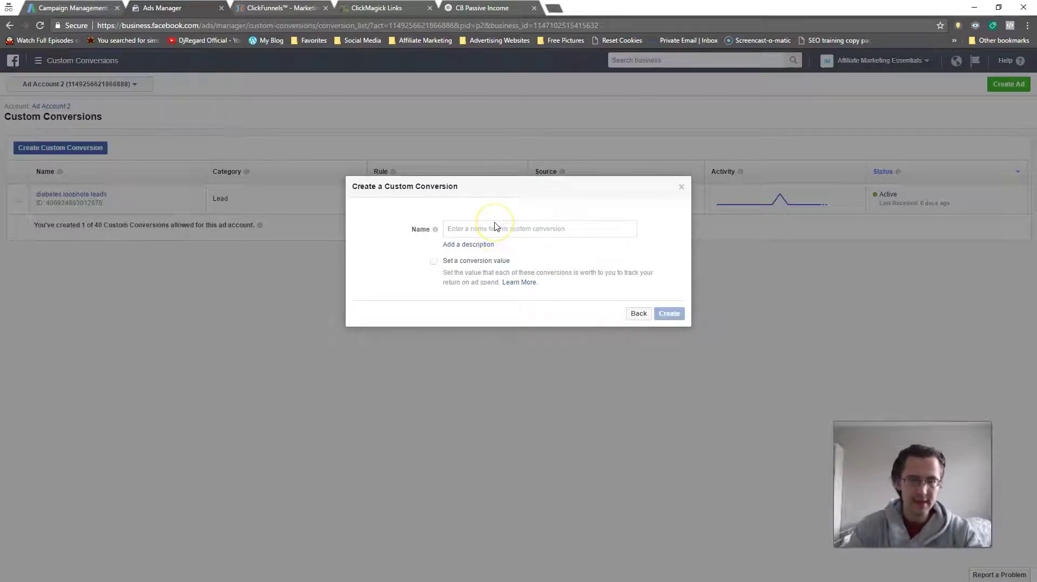
pyautogui.write('Facebook Conversion')
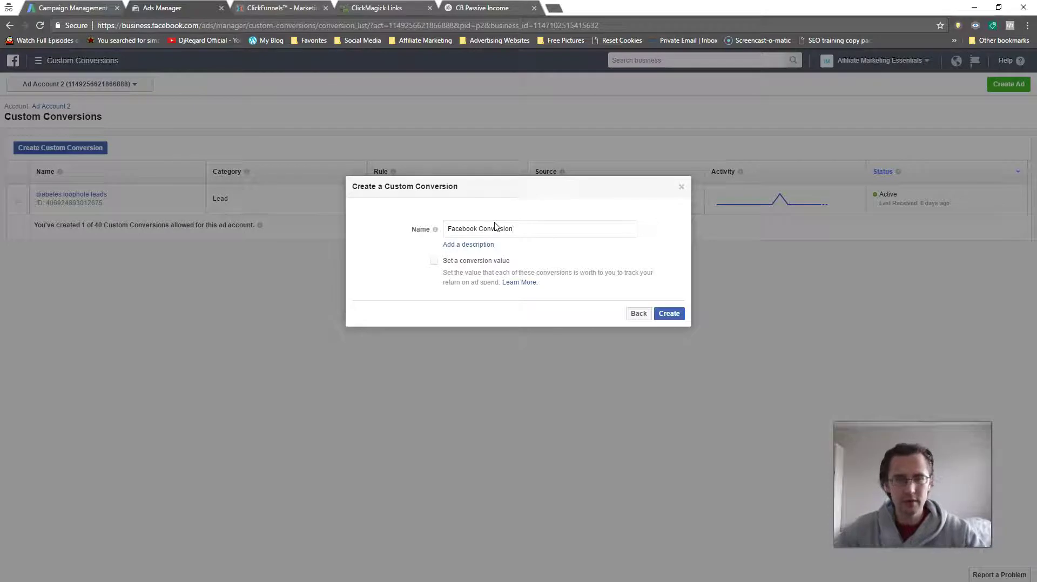
pyautogui.click(669, 313)
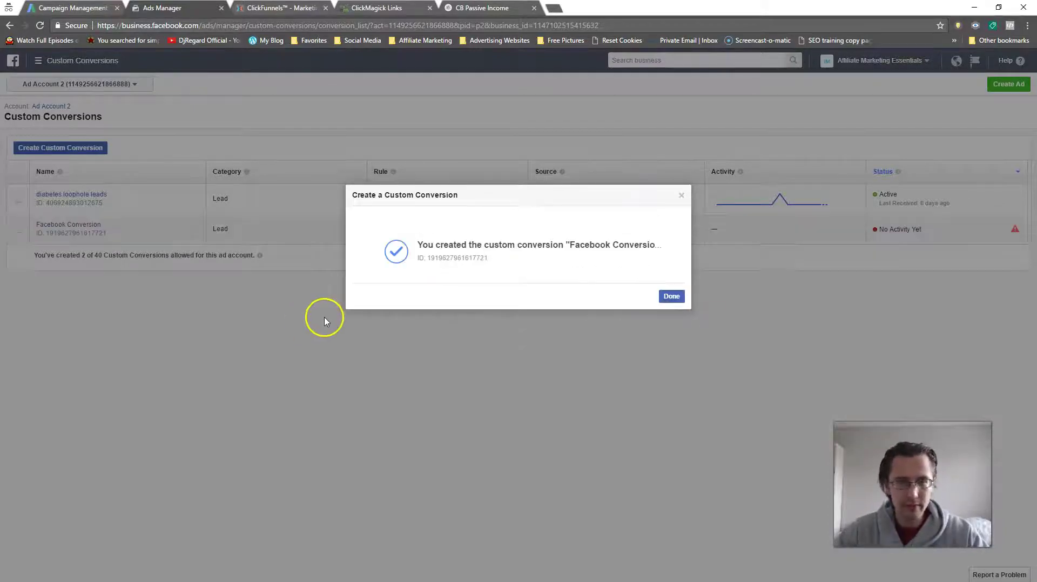
pyautogui.click(669, 296)
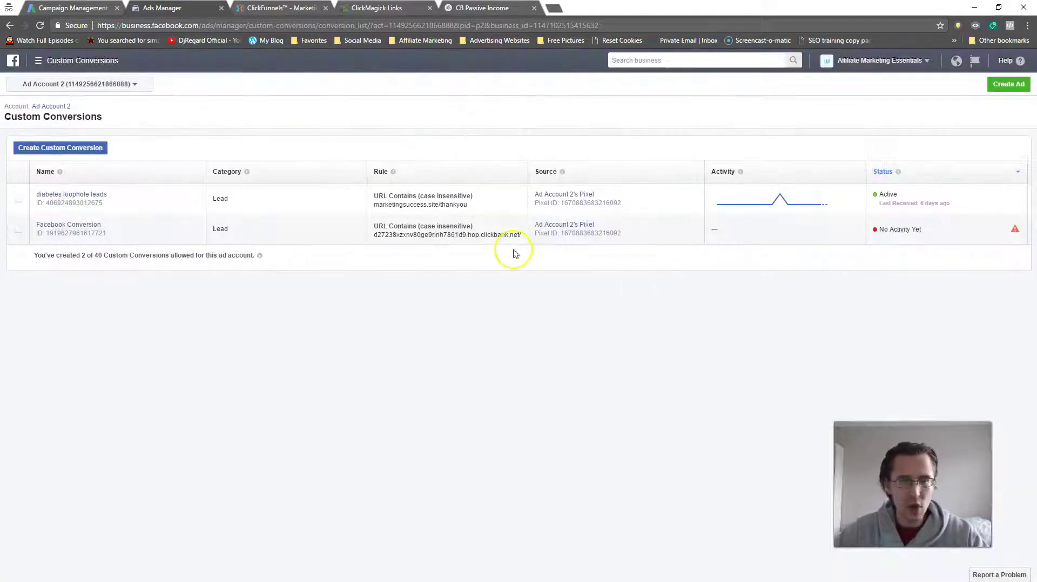
# Reload the CB Passive Income sales page and refresh the Custom Conversions list.
pyautogui.click(474, 6)
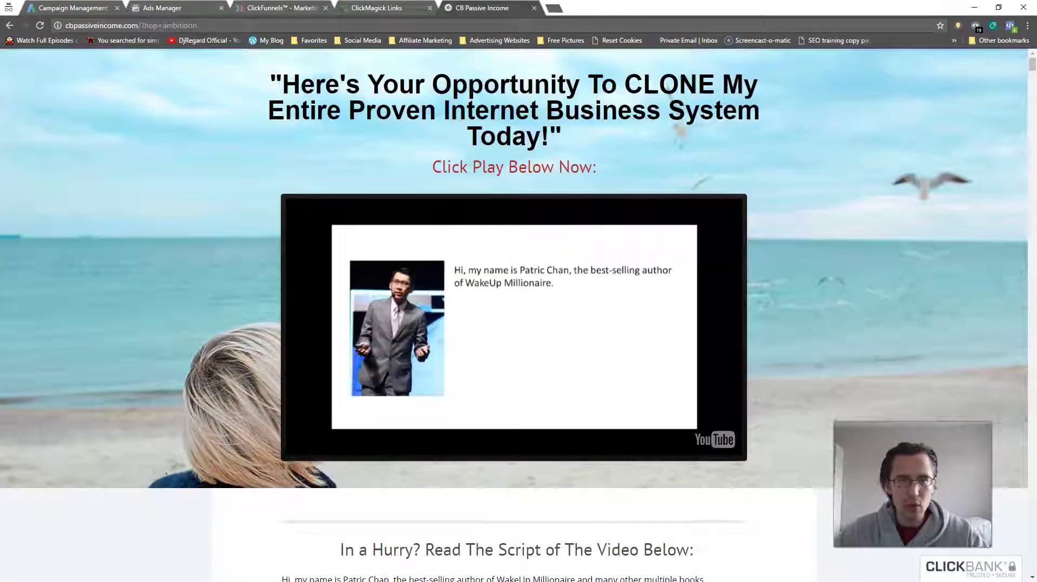
pyautogui.click(39, 25)
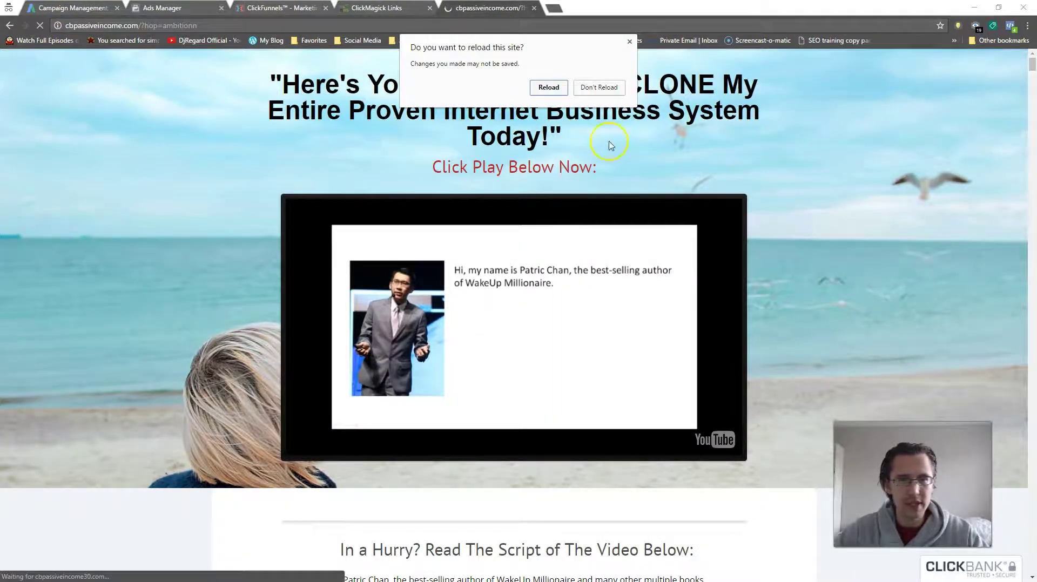
pyautogui.click(550, 87)
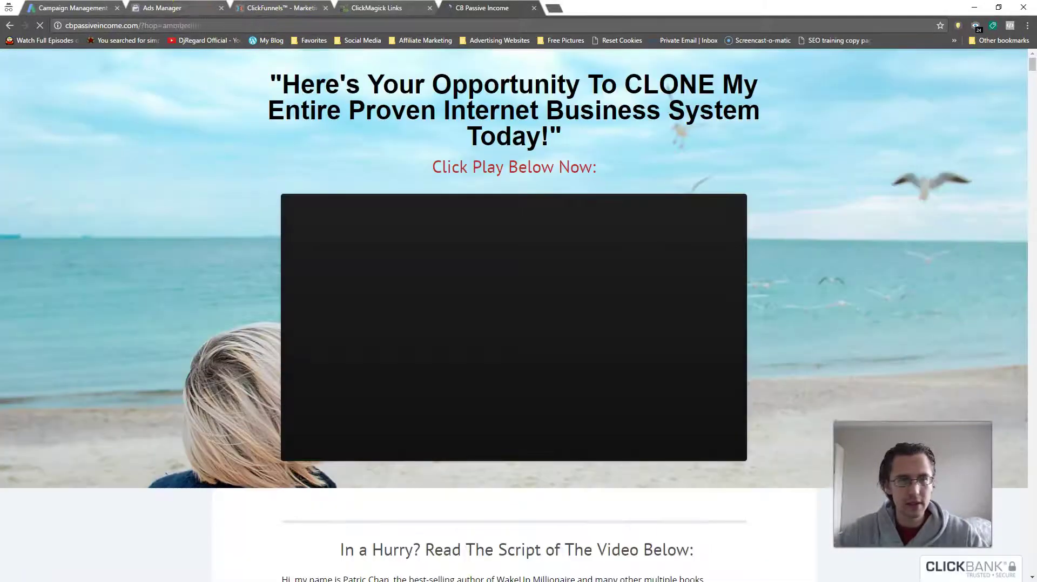
pyautogui.click(173, 8)
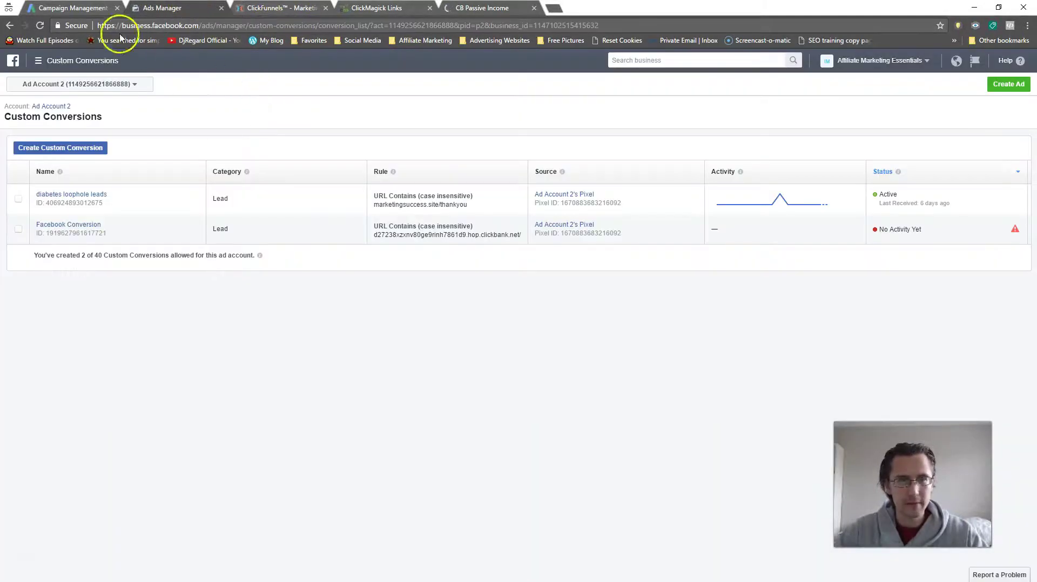
pyautogui.click(39, 25)
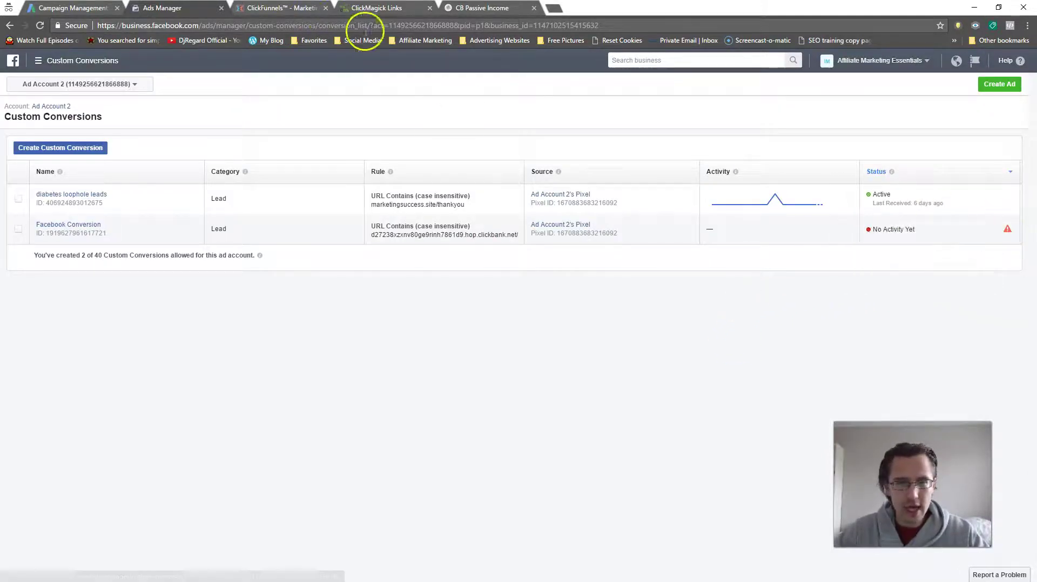
# Close the CB Passive Income tab, confirming Leave, then expand and collapse the cb passive income link row.
pyautogui.click(478, 7)
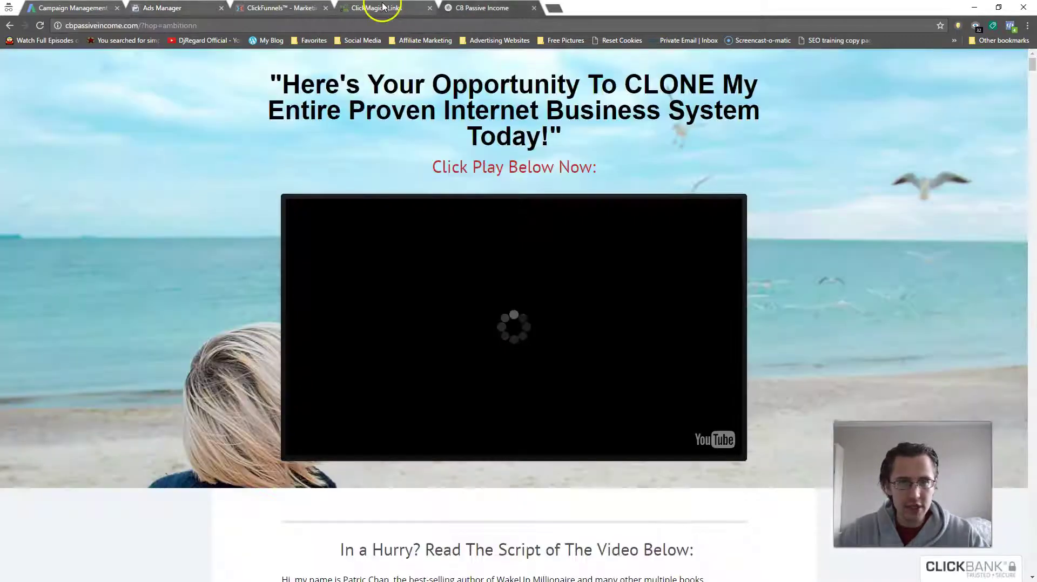
pyautogui.click(382, 8)
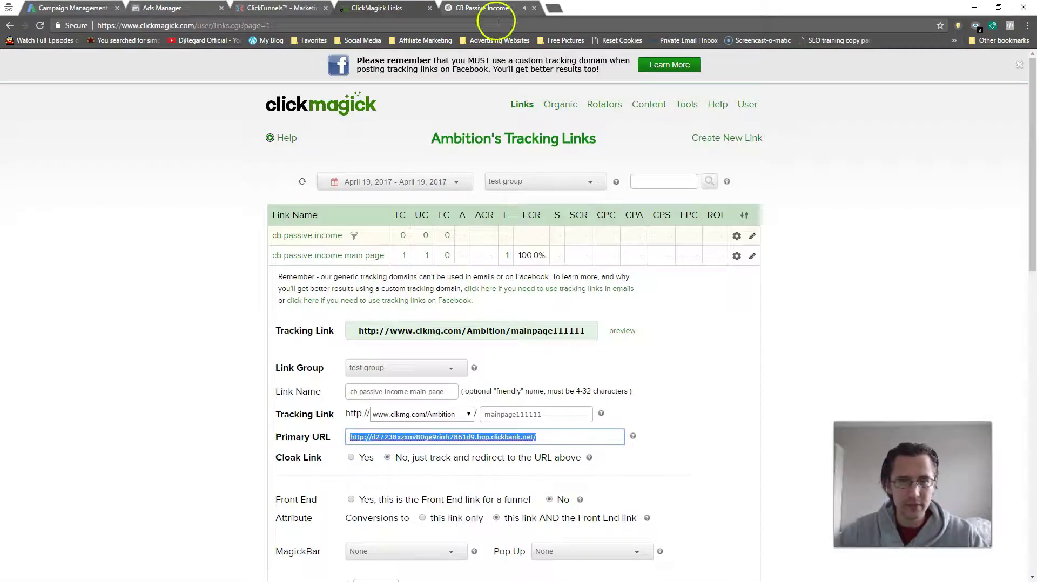
pyautogui.click(490, 6)
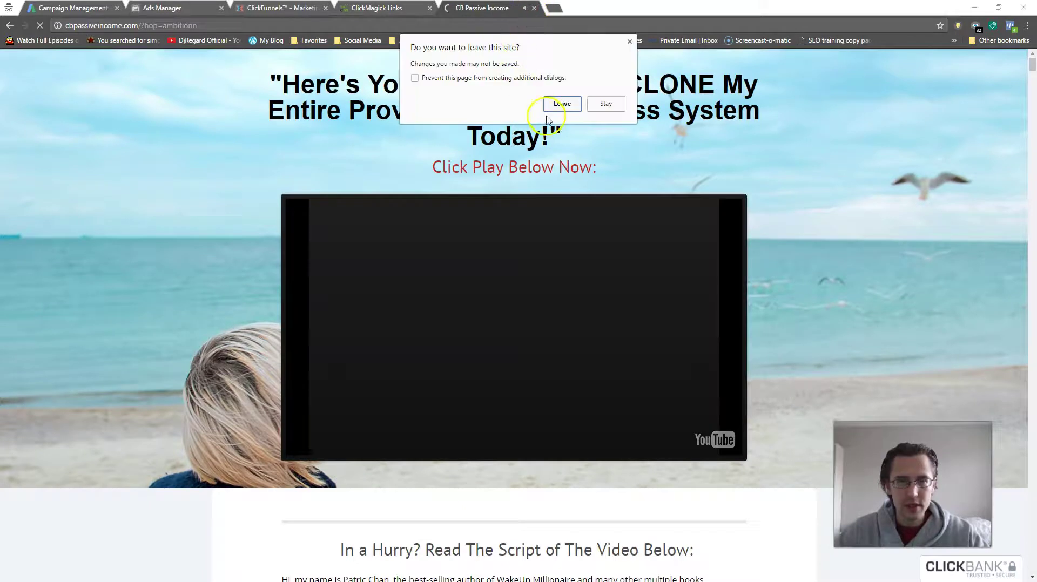
pyautogui.click(561, 105)
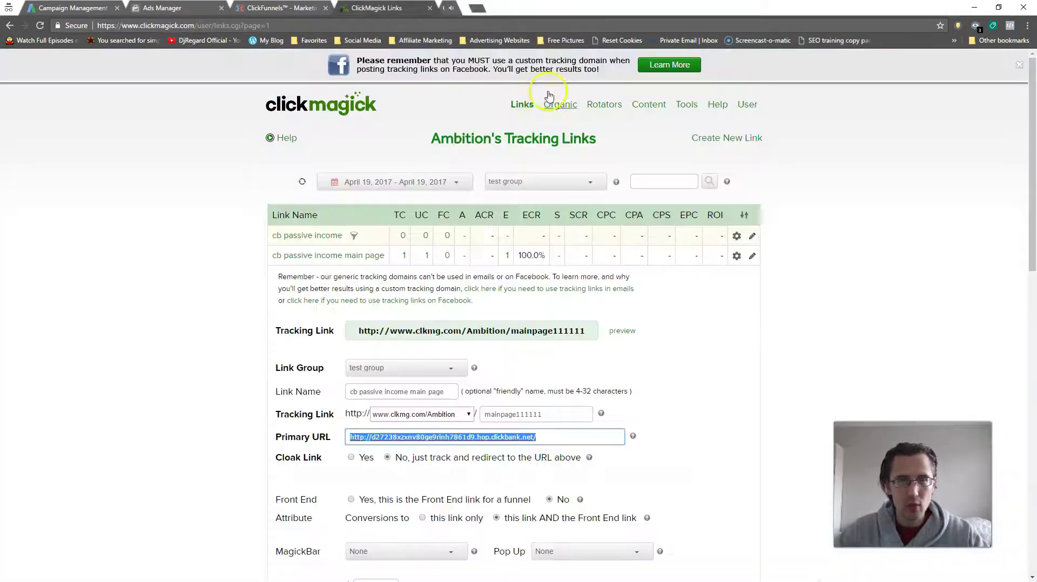
pyautogui.click(332, 256)
pyautogui.click(305, 236)
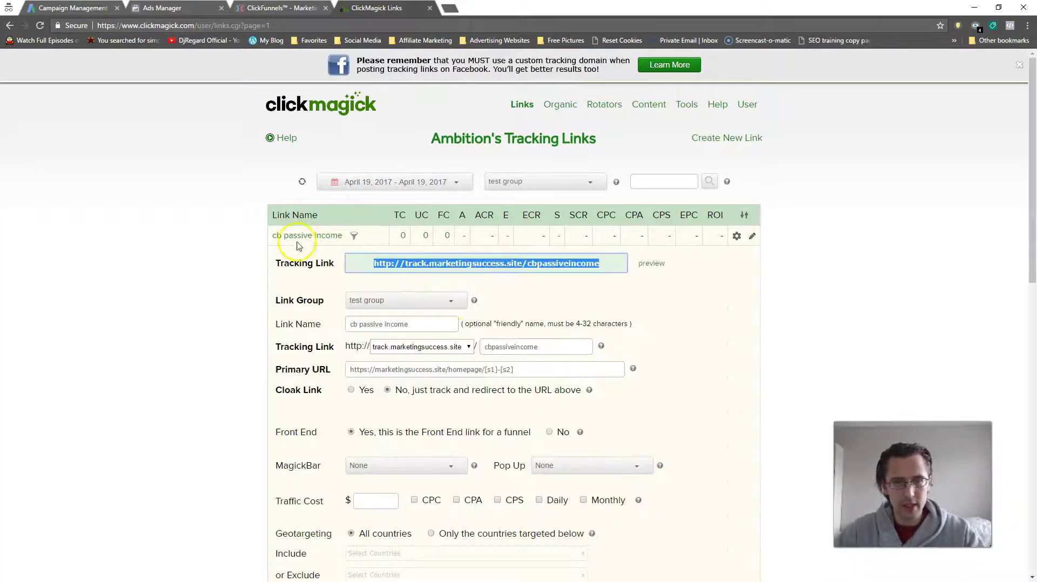
pyautogui.click(295, 237)
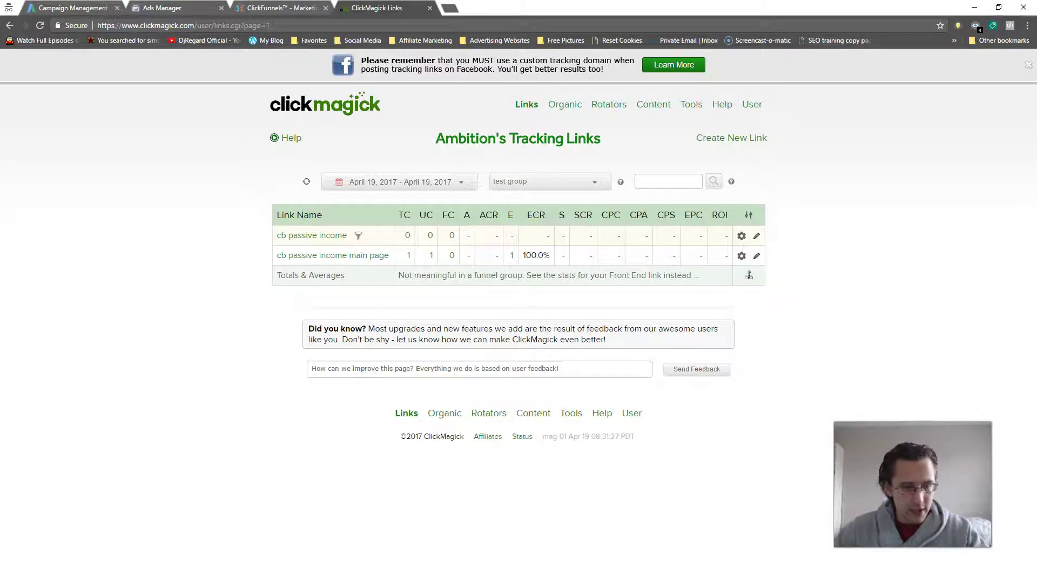
# Sign up with a test name and e-mail on the Diabetes Loophole page, then continue to the video.
pyautogui.moveTo(184, 581)
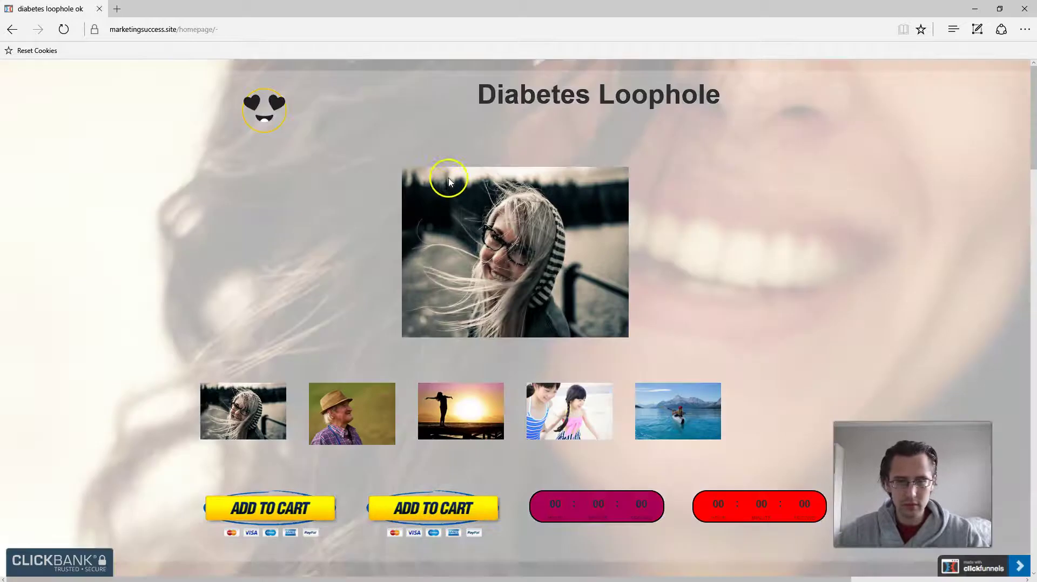
pyautogui.scroll(-5, 568, 449)
pyautogui.click(576, 489)
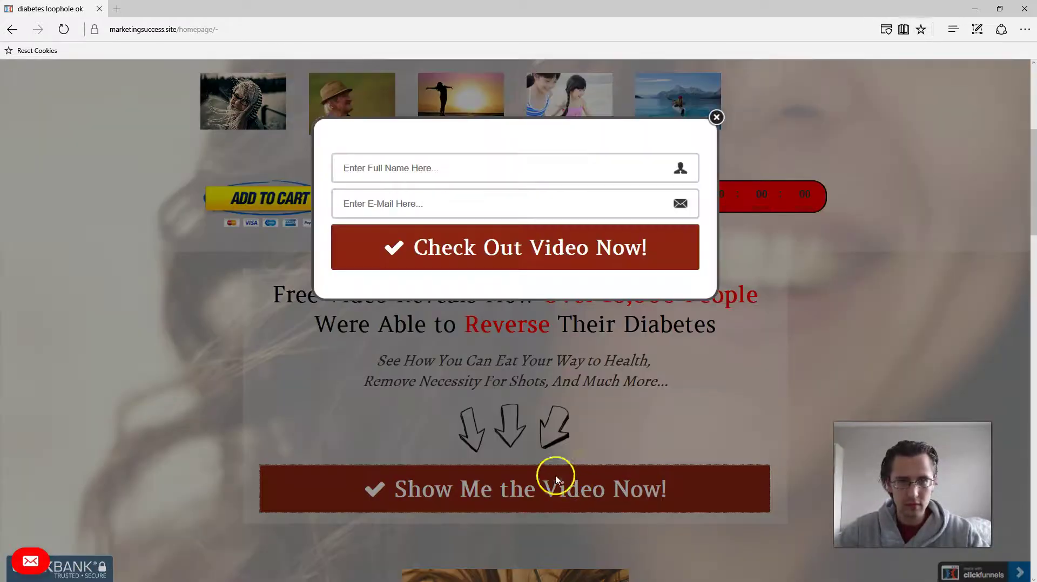
pyautogui.write('asdf')
pyautogui.click(399, 201)
pyautogui.write('asdf')
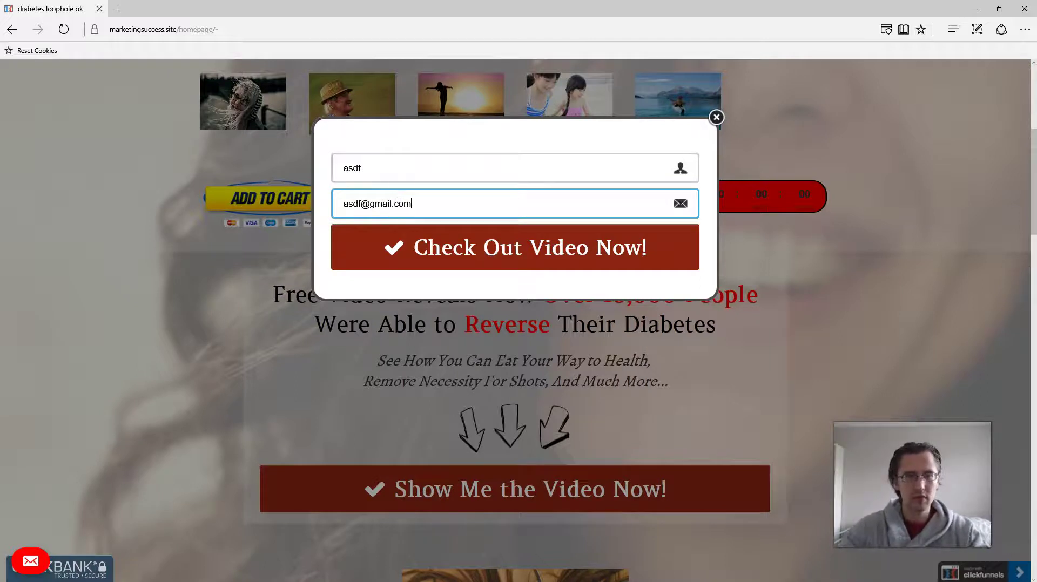
pyautogui.click(412, 233)
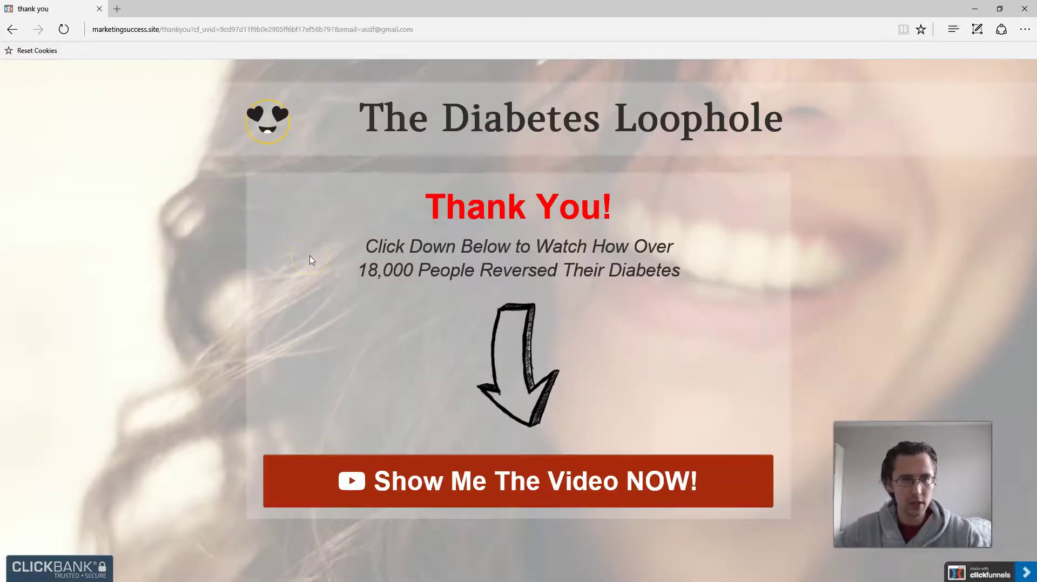
pyautogui.click(424, 480)
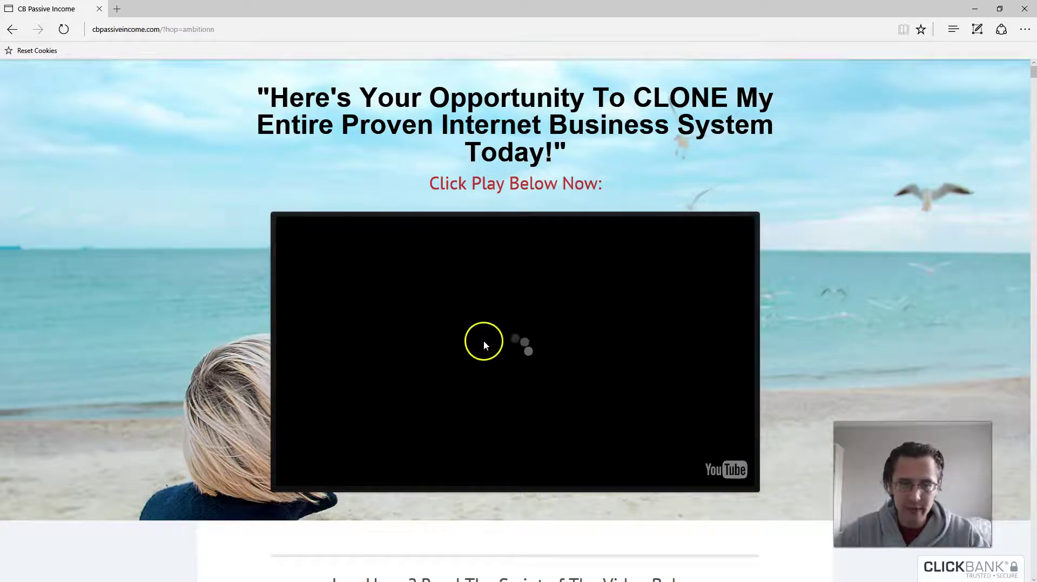
# Start the sales video, then reload Custom Conversions in Chrome to see Facebook Conversion marked Active.
pyautogui.click(411, 343)
pyautogui.moveTo(232, 565)
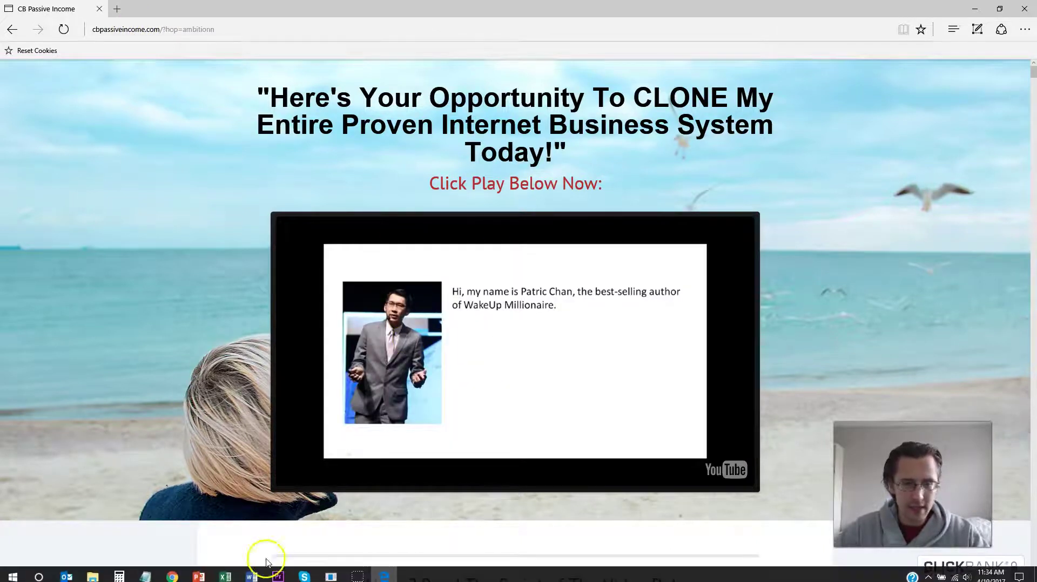
pyautogui.click(174, 570)
pyautogui.click(150, 7)
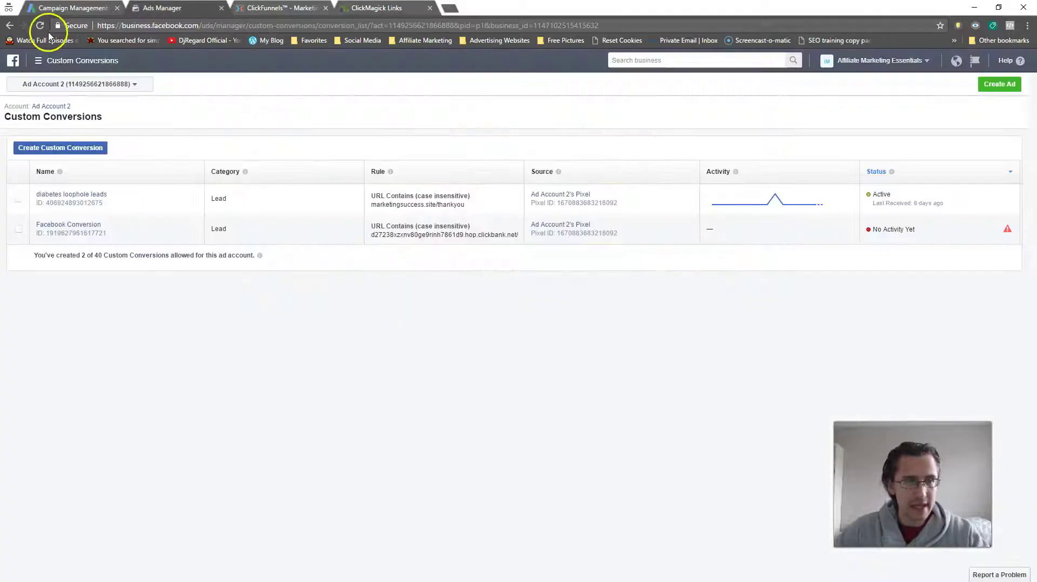
pyautogui.click(41, 26)
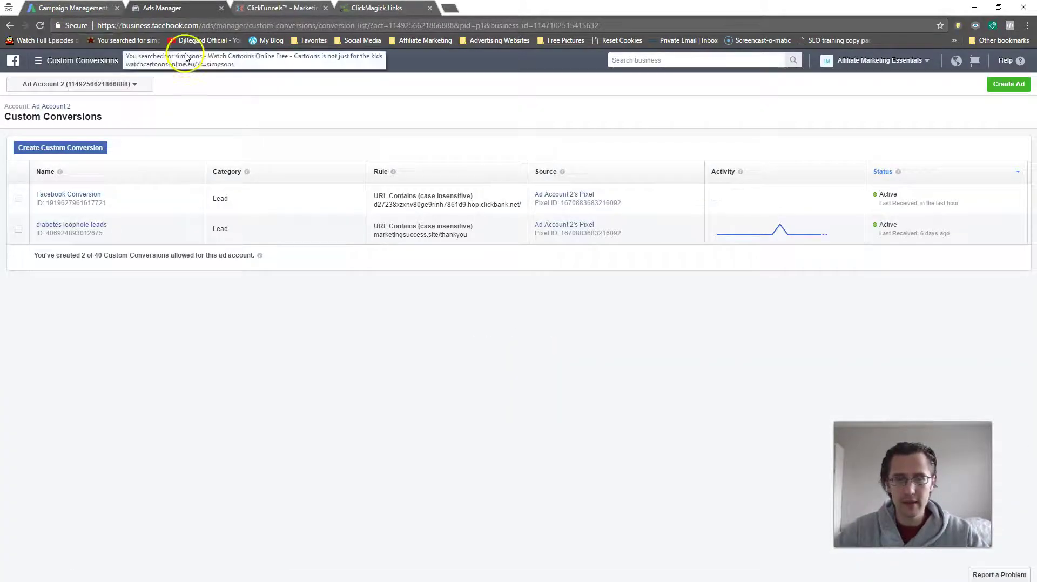
pyautogui.moveTo(960, 204); pyautogui.dragTo(875, 190)
pyautogui.click(490, 340)
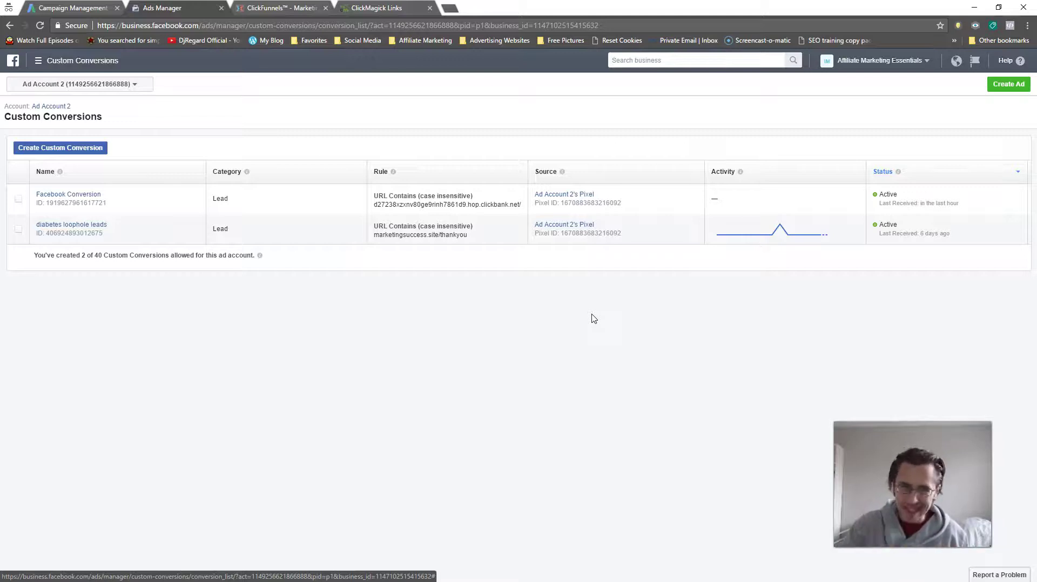
# Open Power Editor from the Facebook ad tools menu.
pyautogui.click(48, 85)
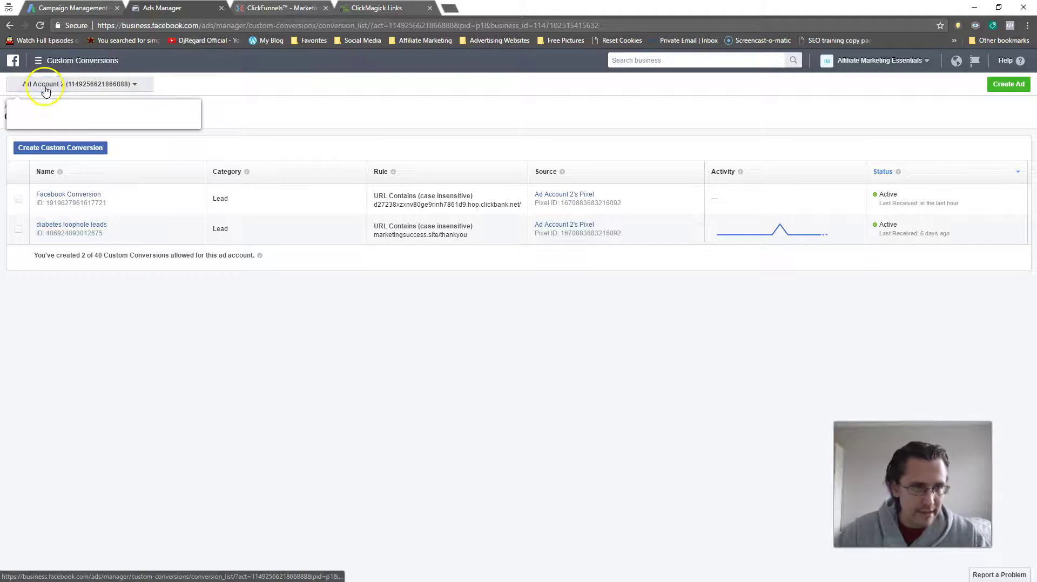
pyautogui.click(50, 64)
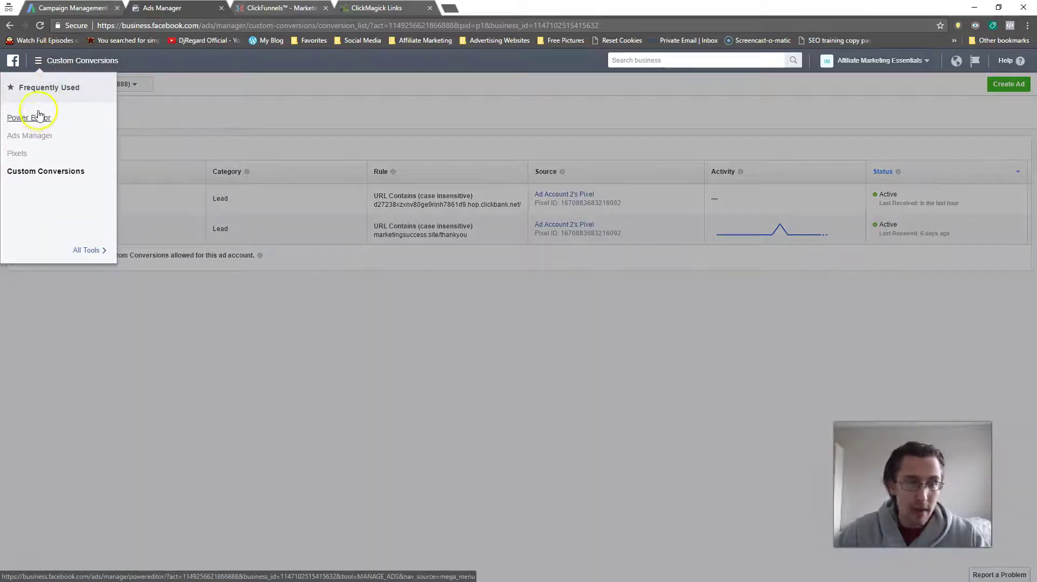
pyautogui.click(37, 117)
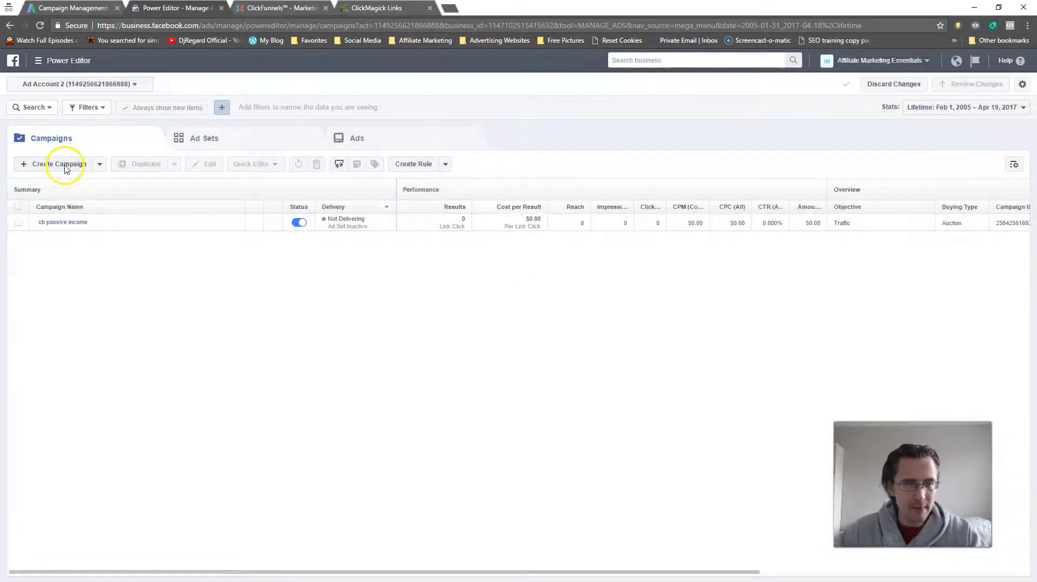
# Create the 'Facebook practice' campaign with the Conversions objective, a new ad set and an ad.
pyautogui.click(65, 169)
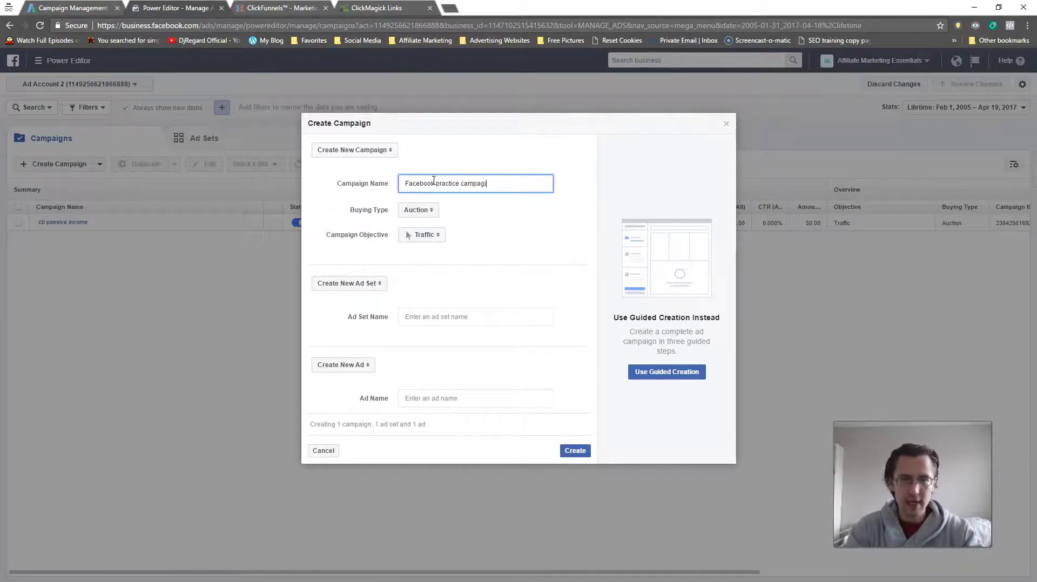
pyautogui.click(420, 215)
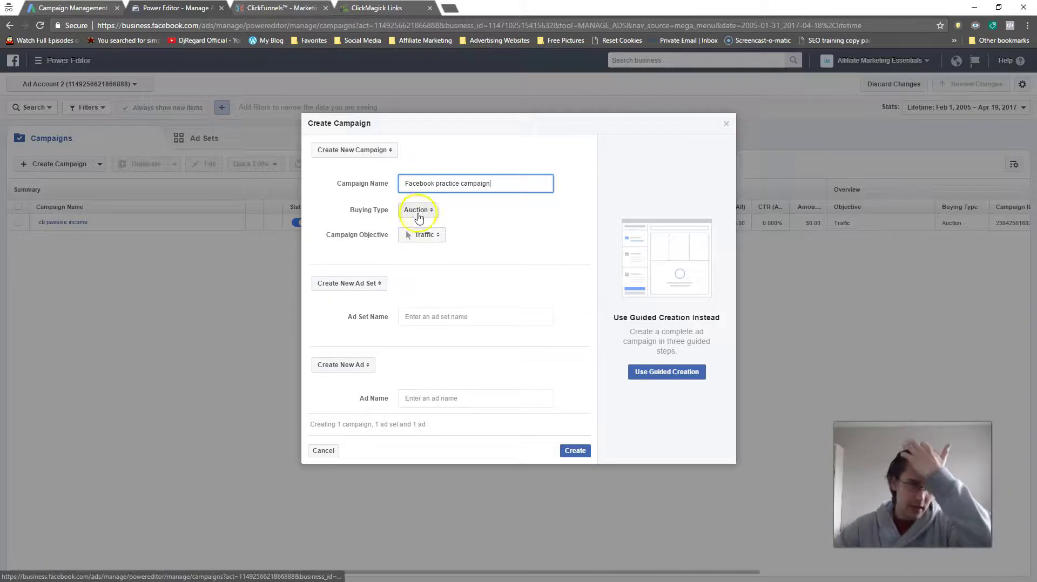
pyautogui.click(419, 234)
pyautogui.click(463, 77)
pyautogui.click(349, 283)
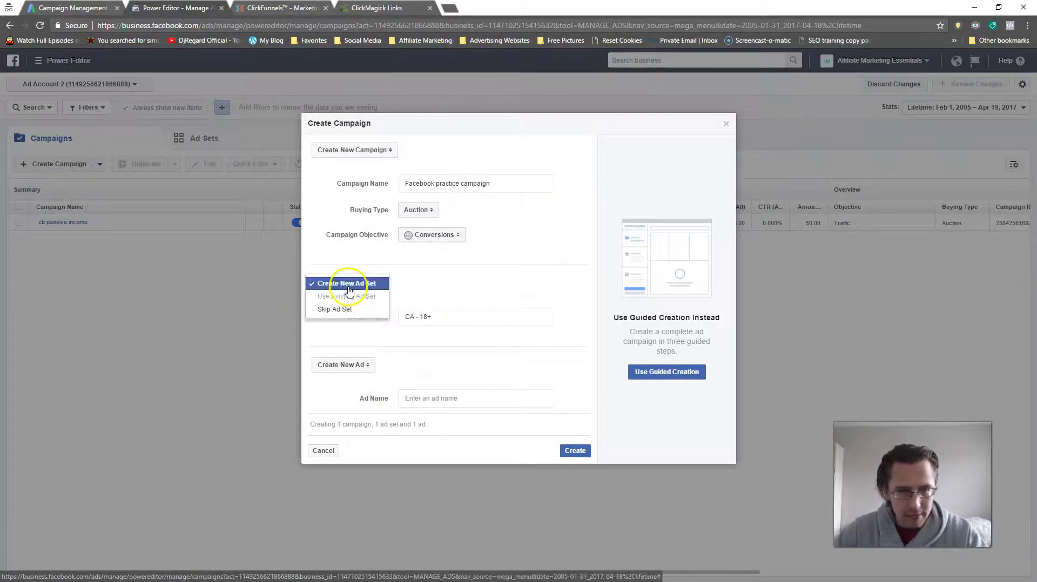
pyautogui.click(347, 312)
pyautogui.click(325, 354)
pyautogui.click(327, 352)
pyautogui.click(337, 308)
pyautogui.click(344, 281)
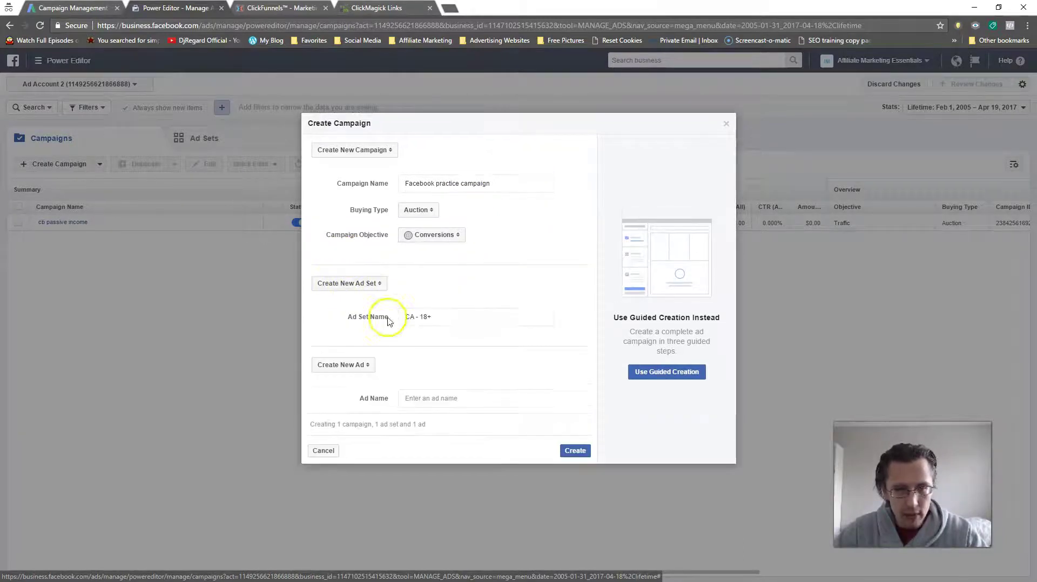
pyautogui.click(572, 449)
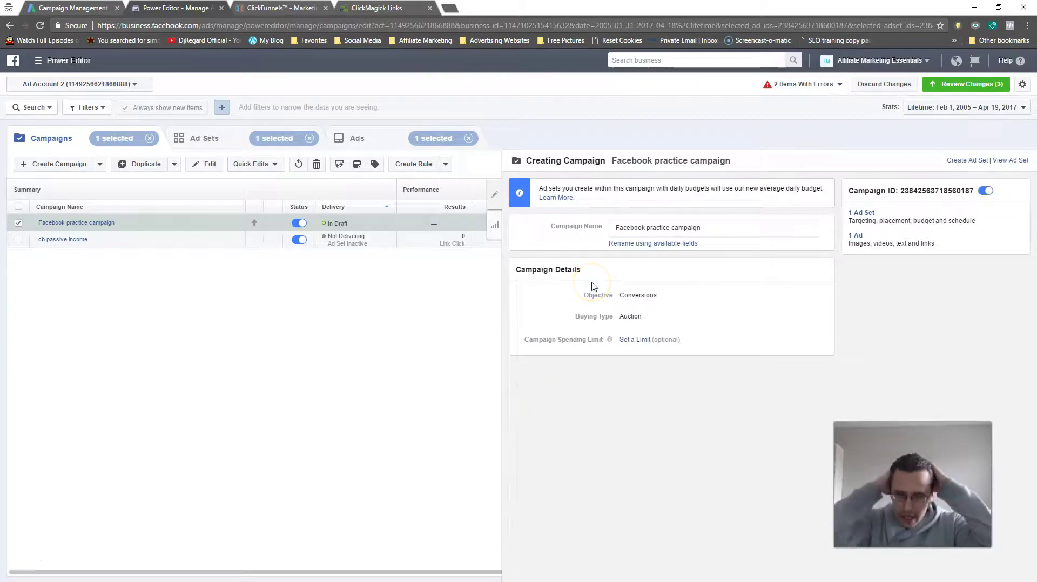
# Edit the CA - 18+ ad set and bring up its list of conversion events.
pyautogui.click(494, 198)
pyautogui.click(84, 222)
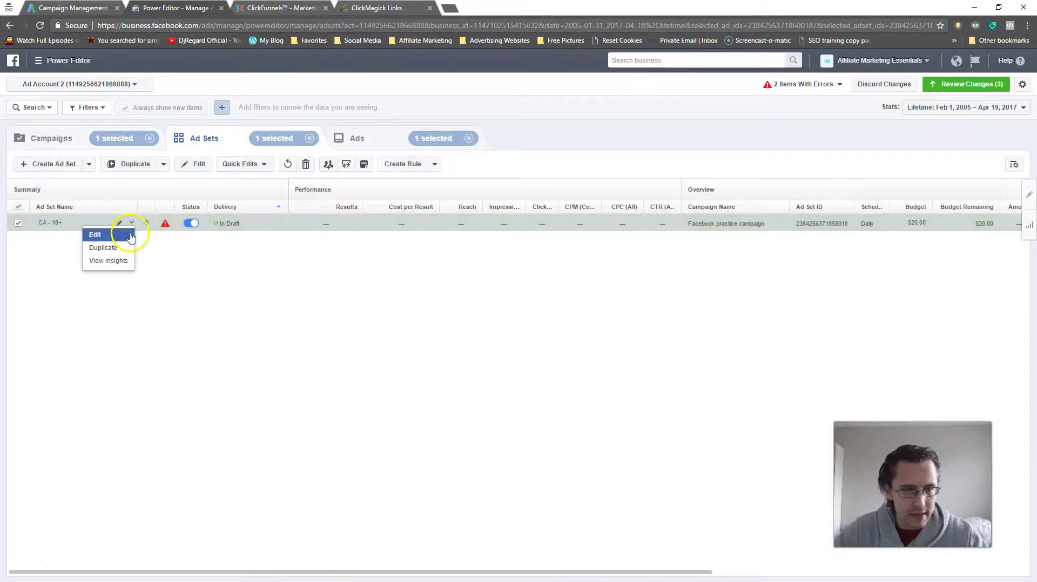
pyautogui.click(124, 233)
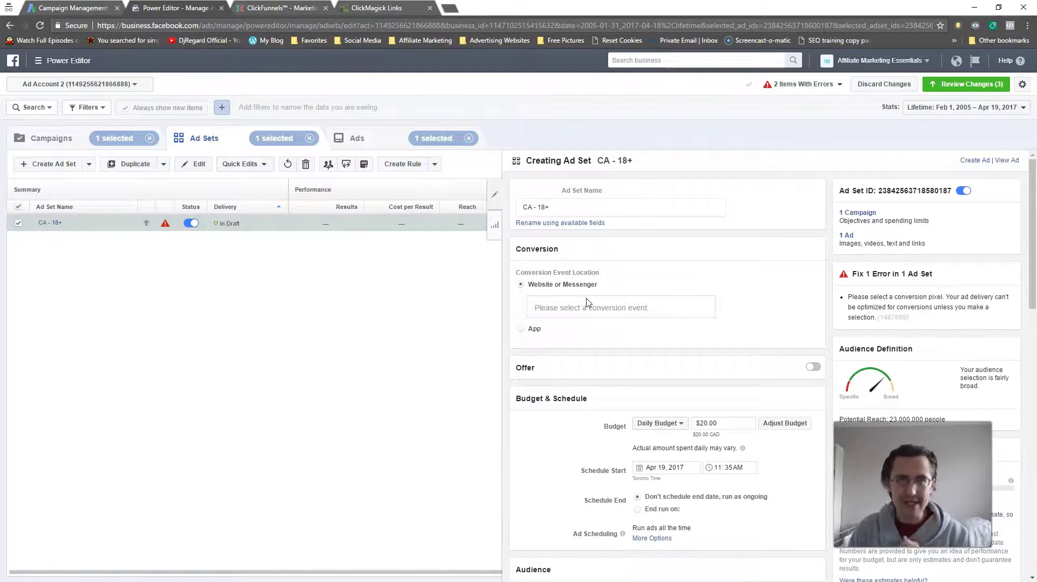
pyautogui.click(618, 304)
pyautogui.moveTo(647, 368)
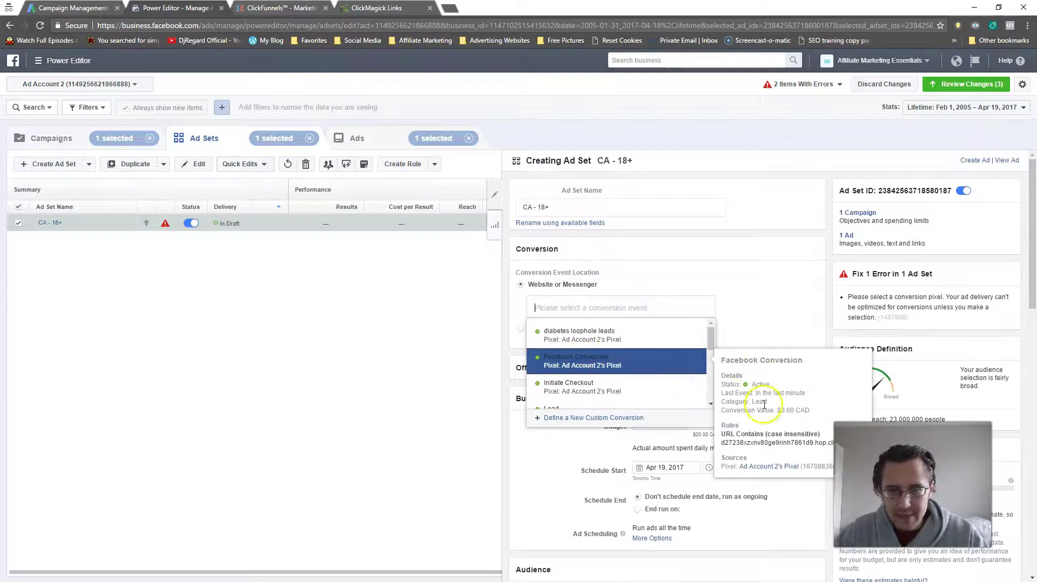
pyautogui.click(629, 363)
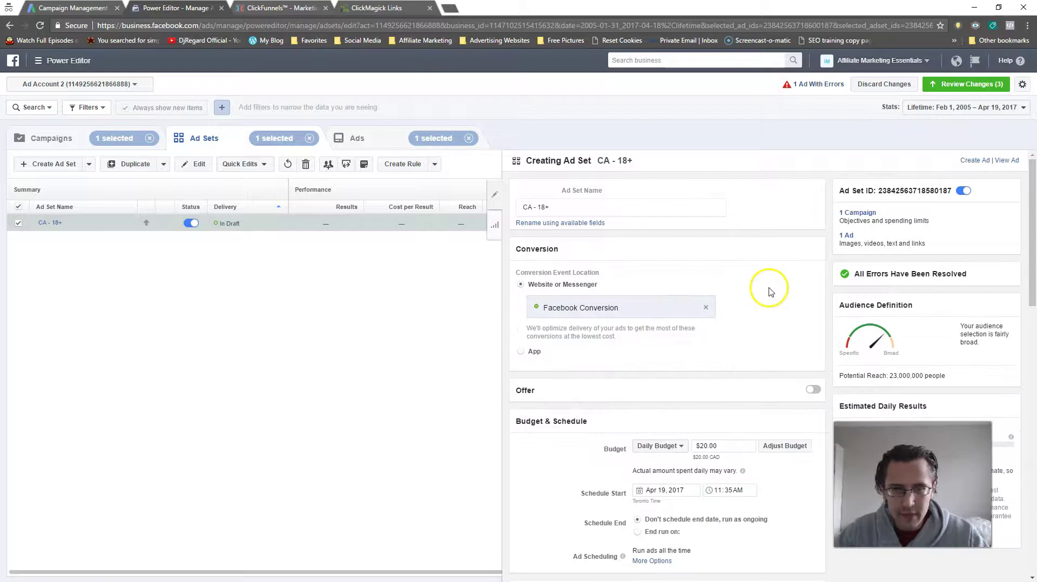